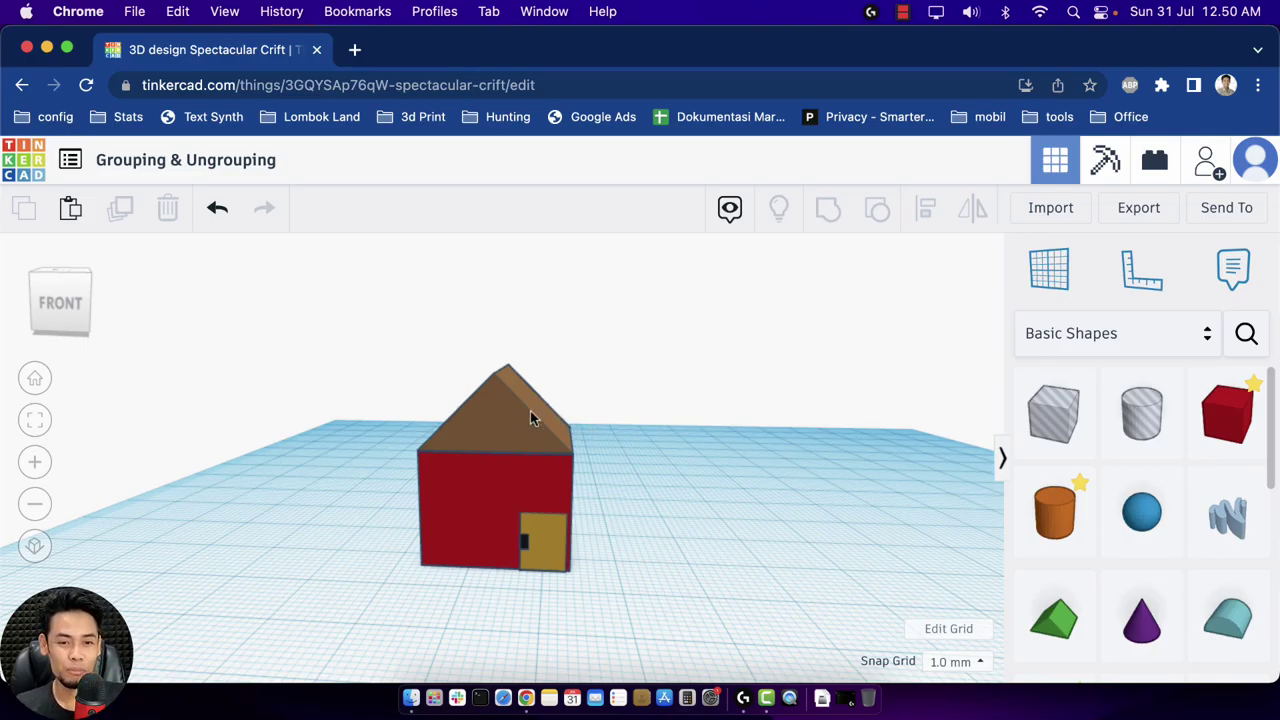
Examine the finished house model from the front and from above.
scroll(397, 380, "up", 3)
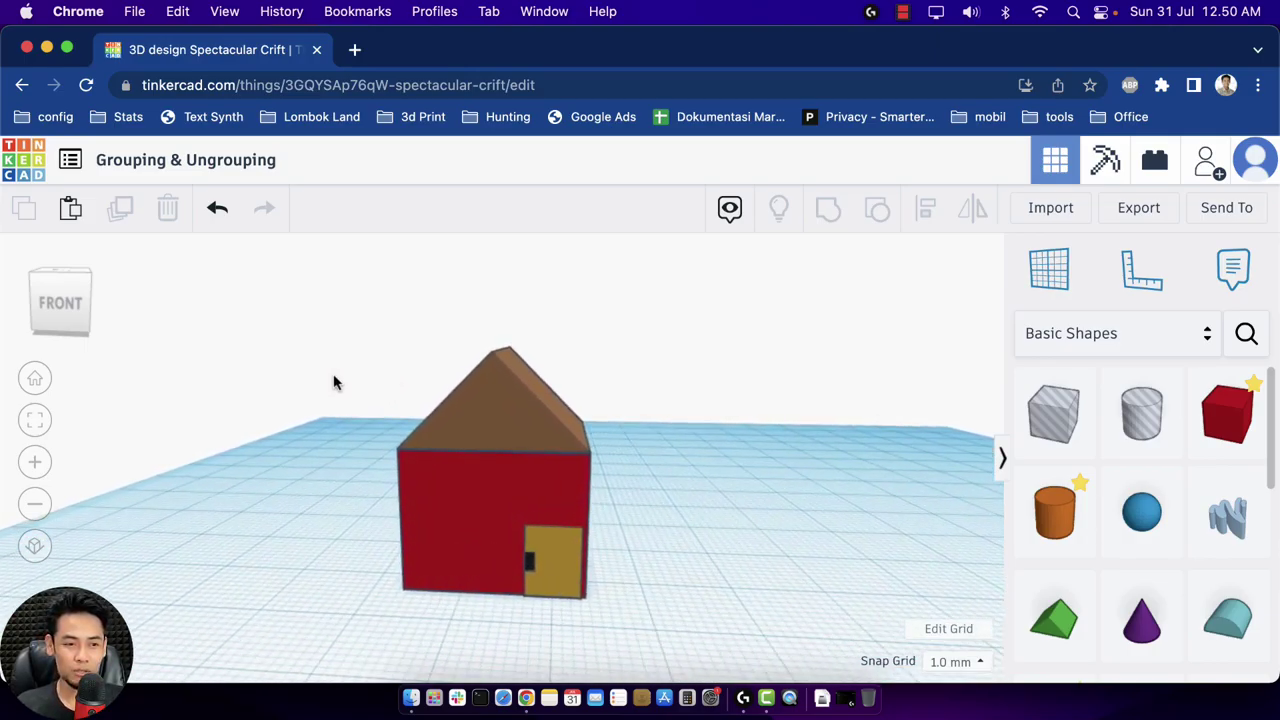
left_click(35, 420)
left_click_drag(710, 610, 393, 280)
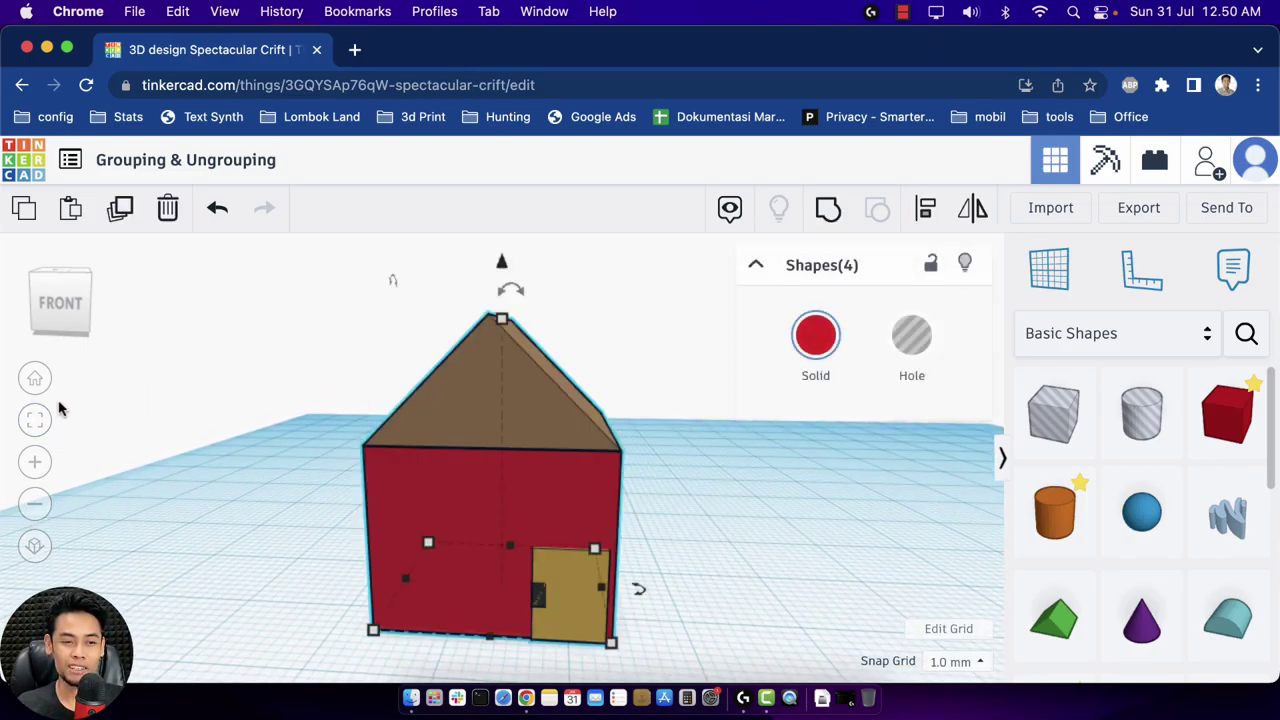
left_click(65, 302)
left_click(65, 300)
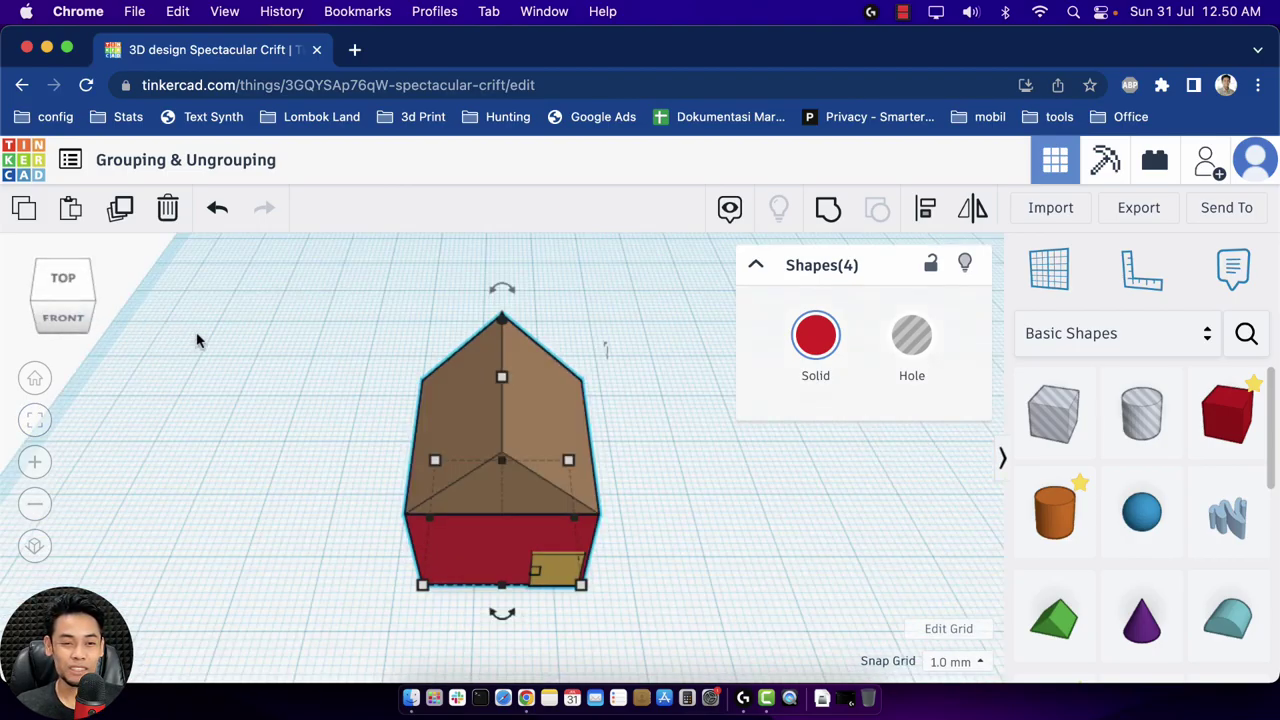
left_click(214, 342)
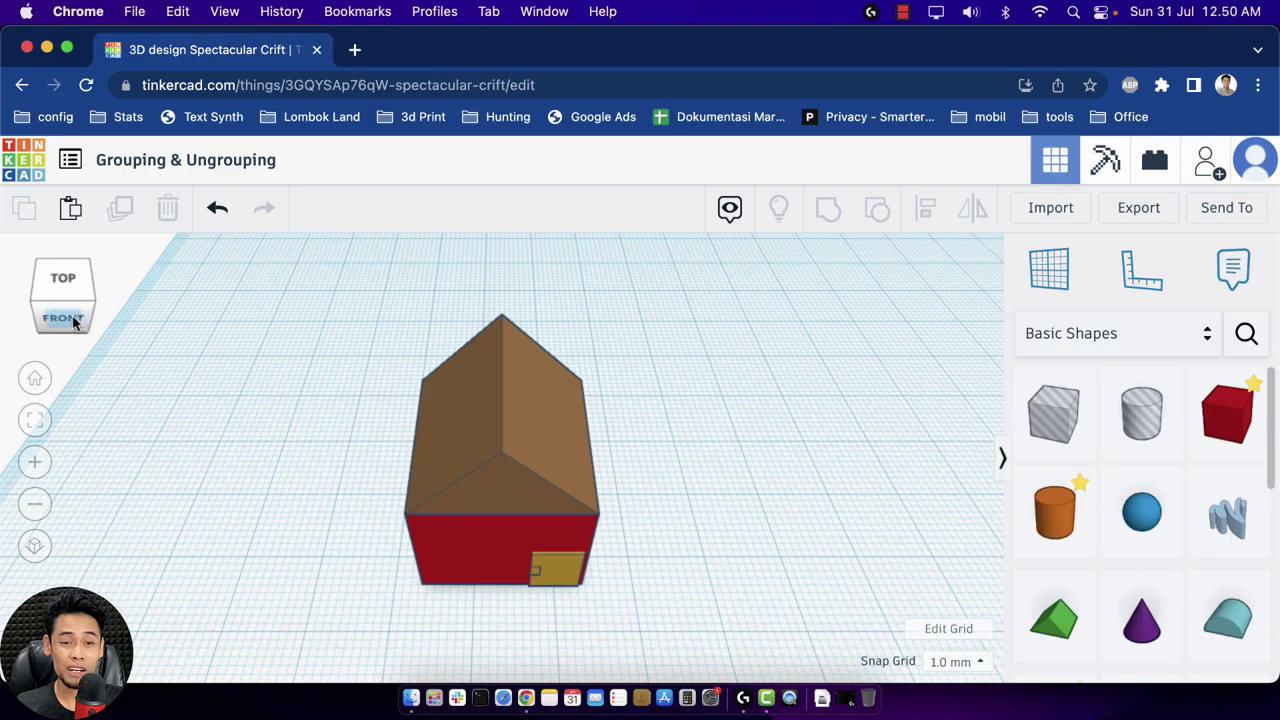
left_click(70, 317)
mouse_move(67, 317)
left_mouse_down()
mouse_move(40, 314)
mouse_move(46, 294)
mouse_move(60, 305)
left_mouse_up()
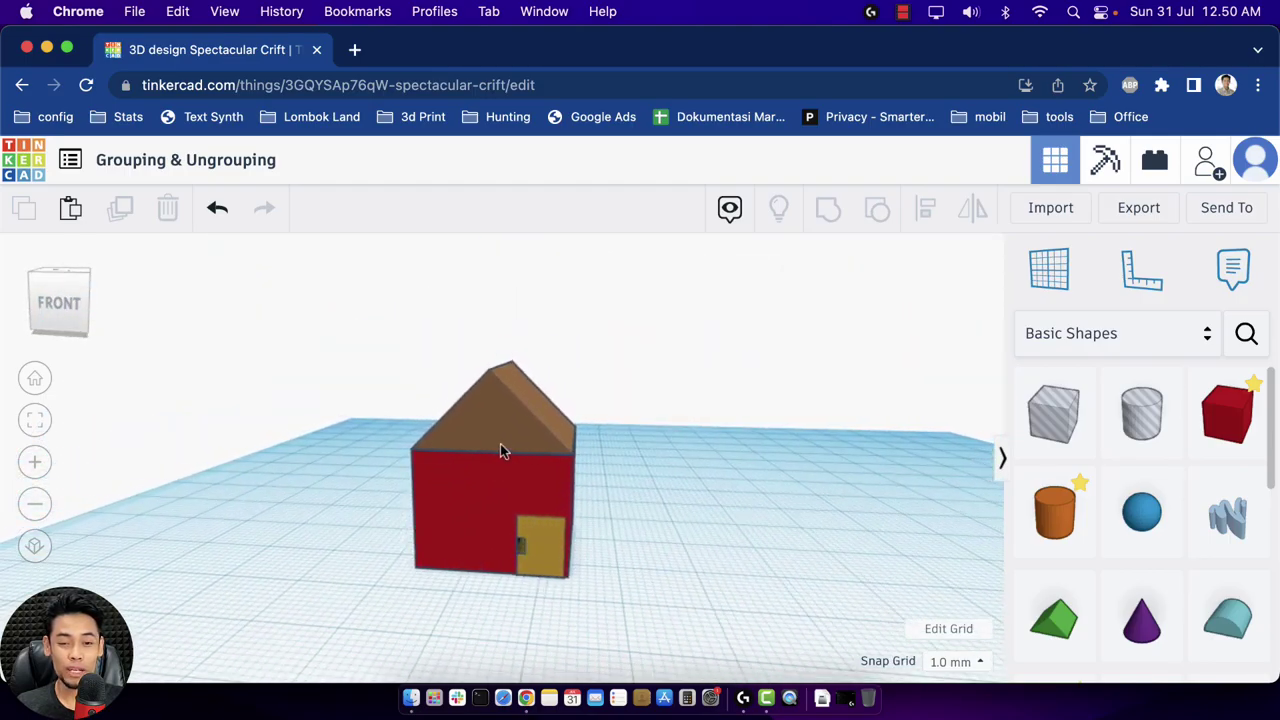
Move the whole finished house aside and add a new red box on the workplane beside it.
left_click_drag(740, 606, 425, 408)
left_click_drag(477, 451, 300, 433)
left_click_drag(1210, 435, 591, 524)
Add a green roof shape near the new red box and raise it to the top of the box.
left_click_drag(1068, 638, 627, 511)
left_click_drag(645, 440, 645, 313)
left_click(913, 551)
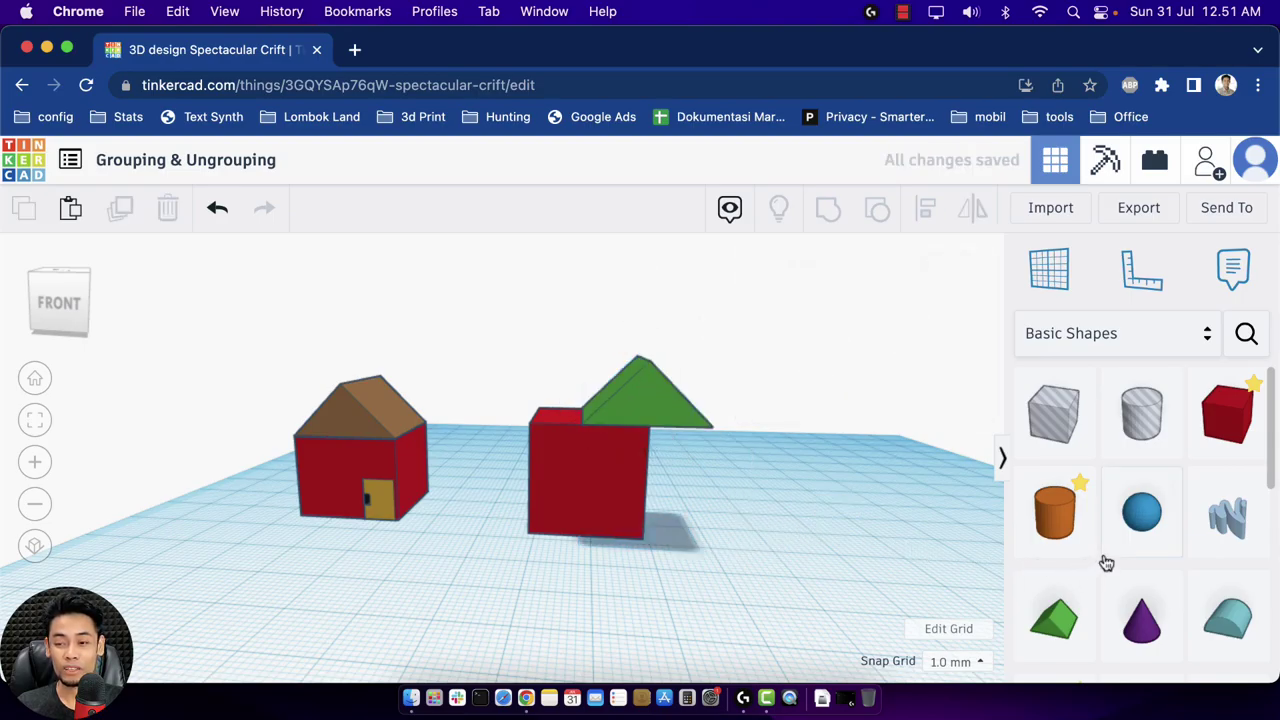
Add a second red box beside the green-roofed box and reduce its height to 5 mm.
left_click_drag(1226, 410, 789, 569)
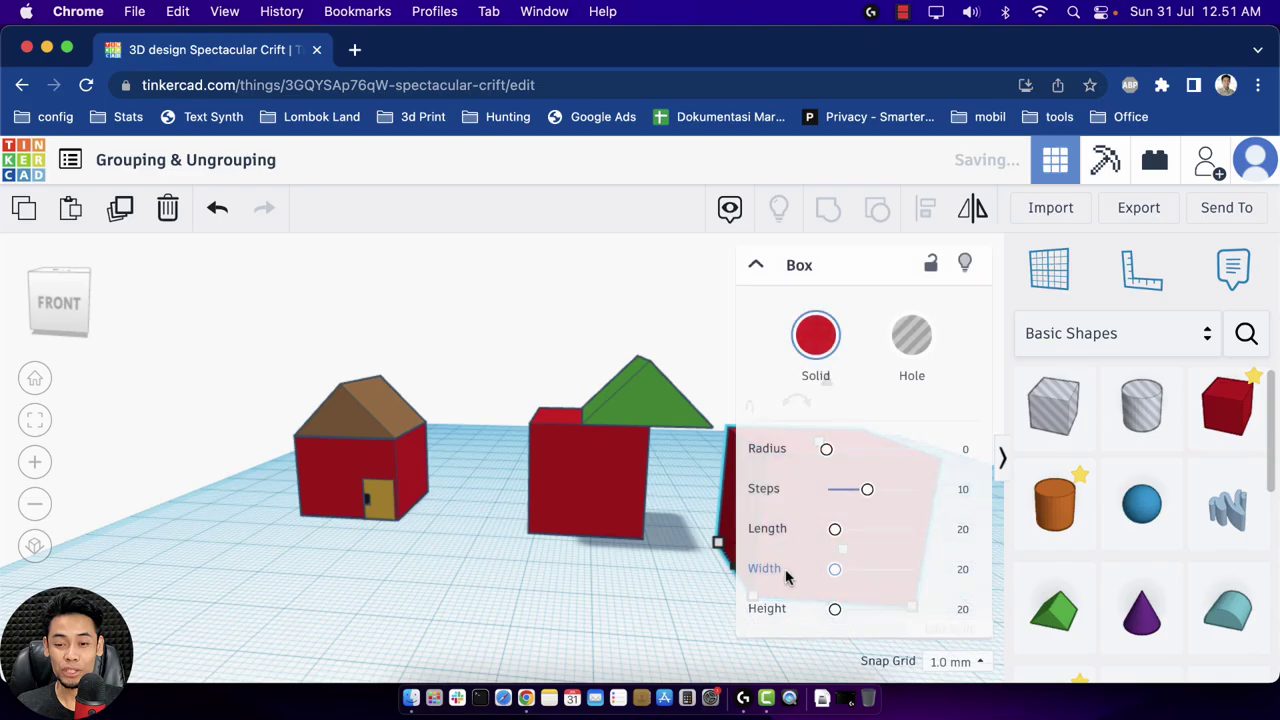
left_click(710, 570)
left_click(784, 572)
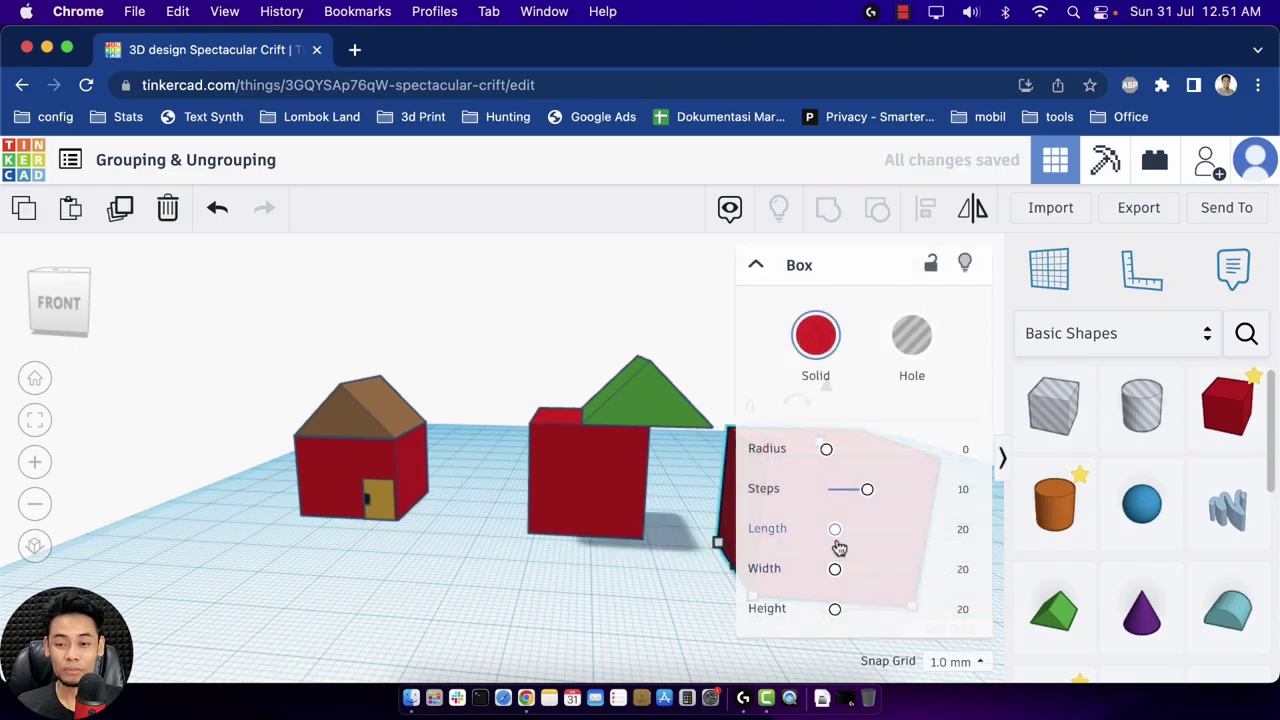
scroll(643, 528, "down", 4)
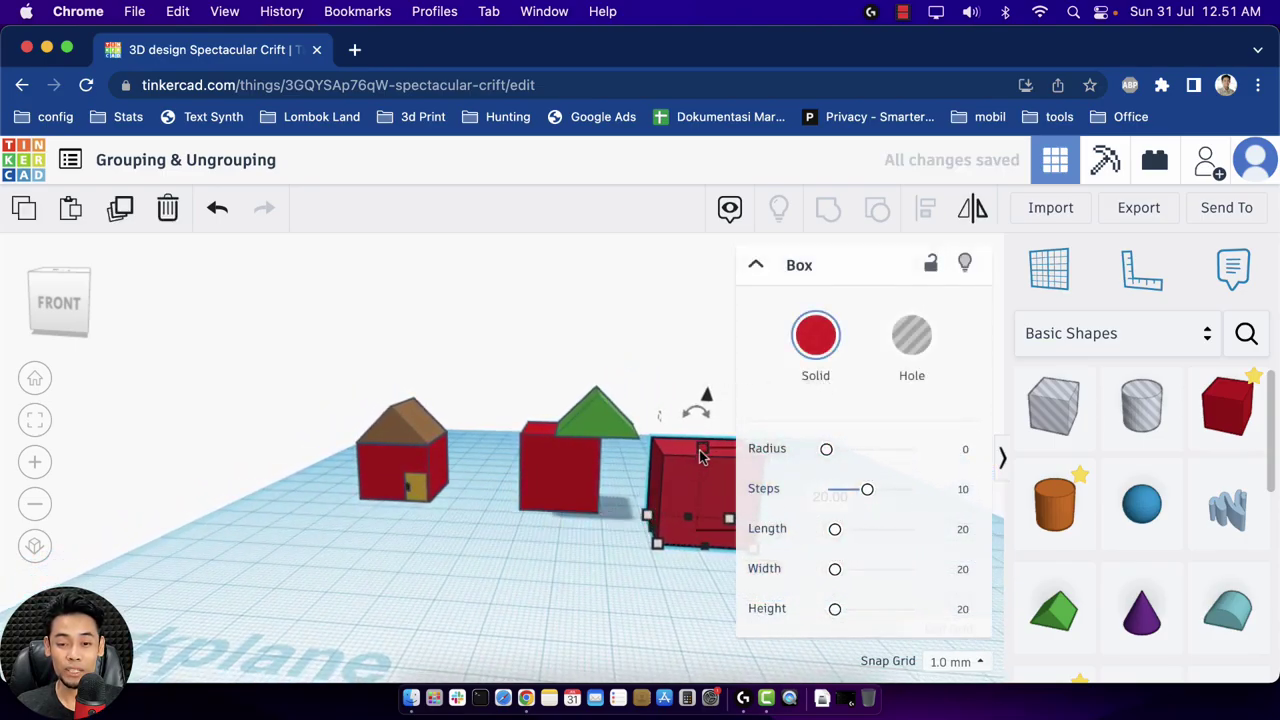
left_click_drag(703, 447, 690, 510)
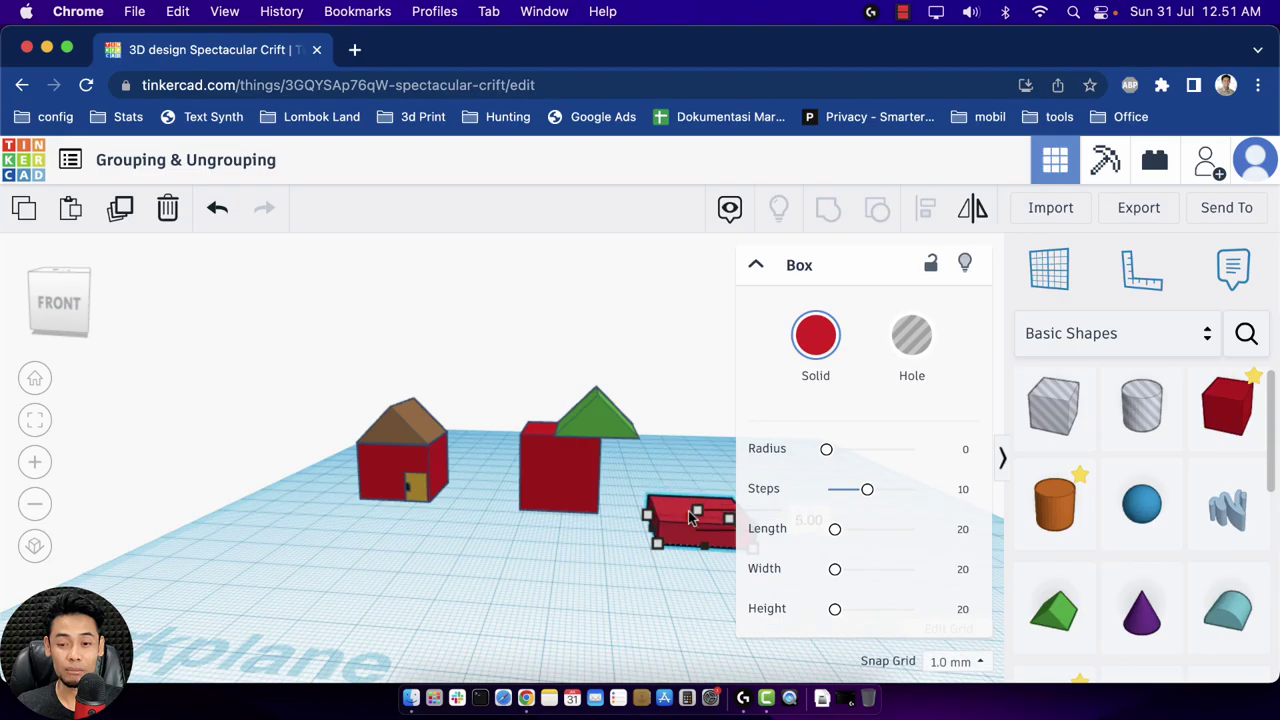
Set the small box's front width to 4 mm.
mouse_move(656, 543)
scroll(656, 545, "down", 2)
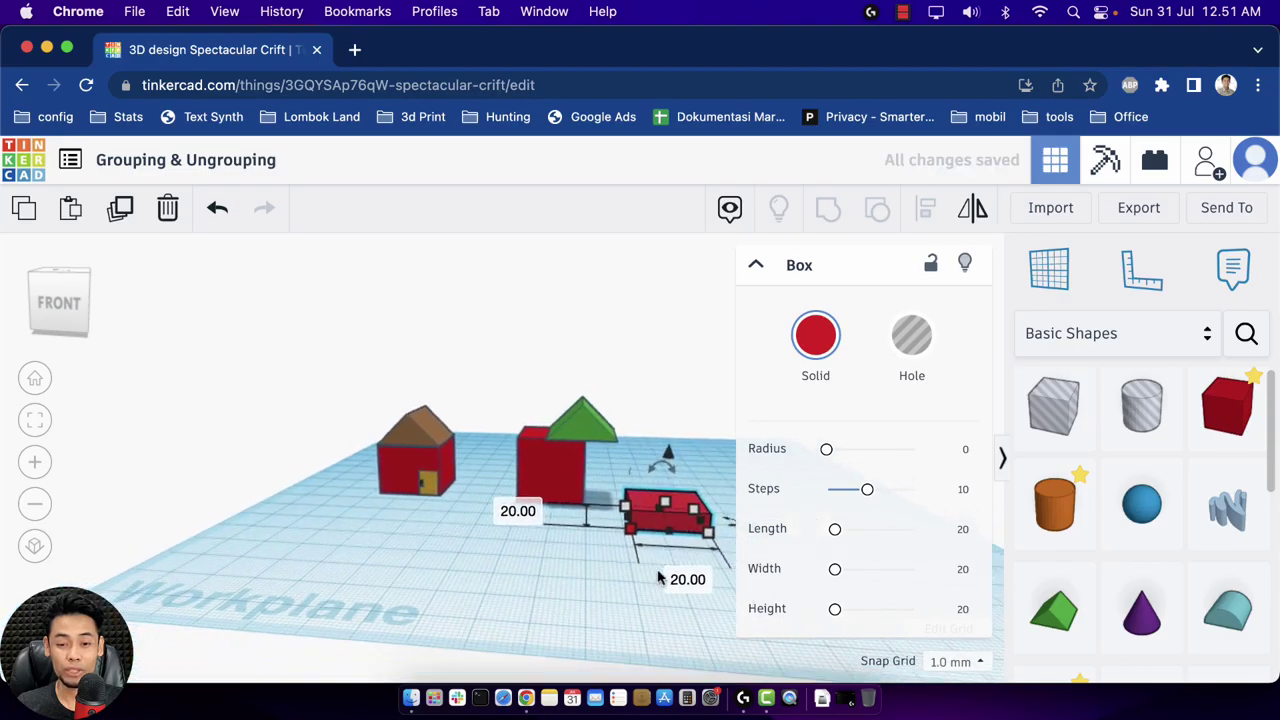
left_click(676, 576)
type("4")
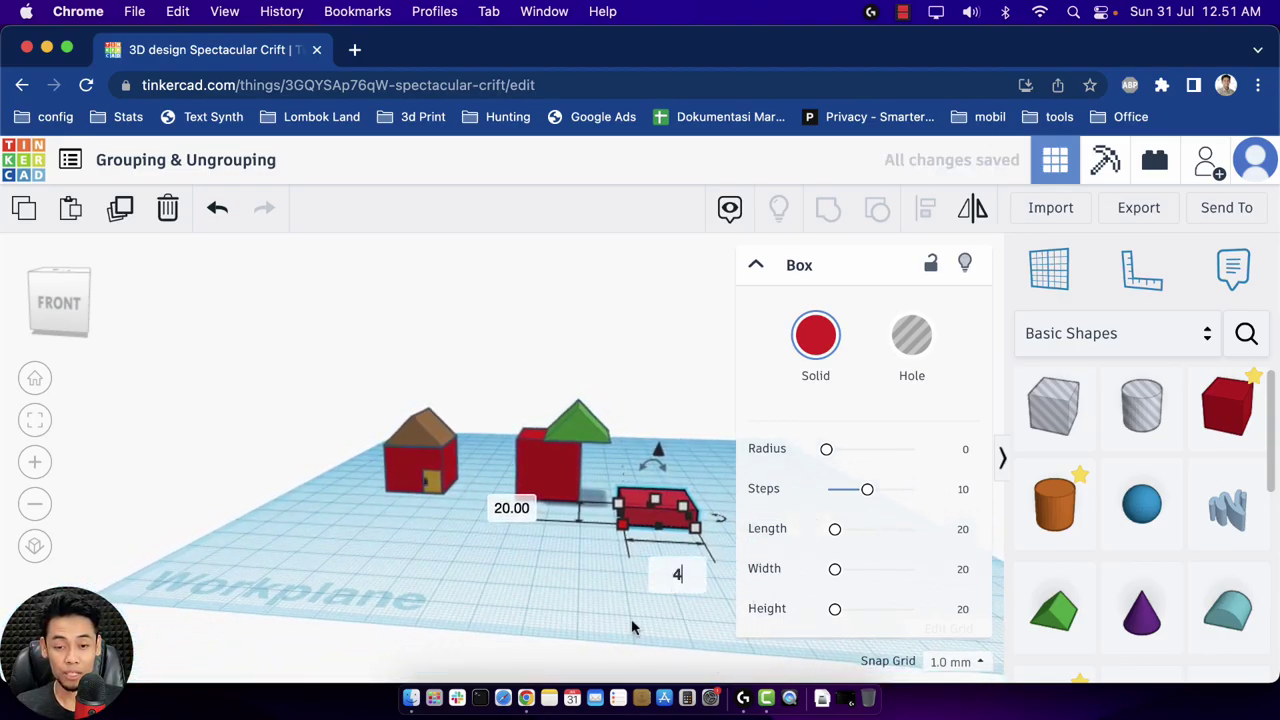
key("Return")
left_click(655, 550)
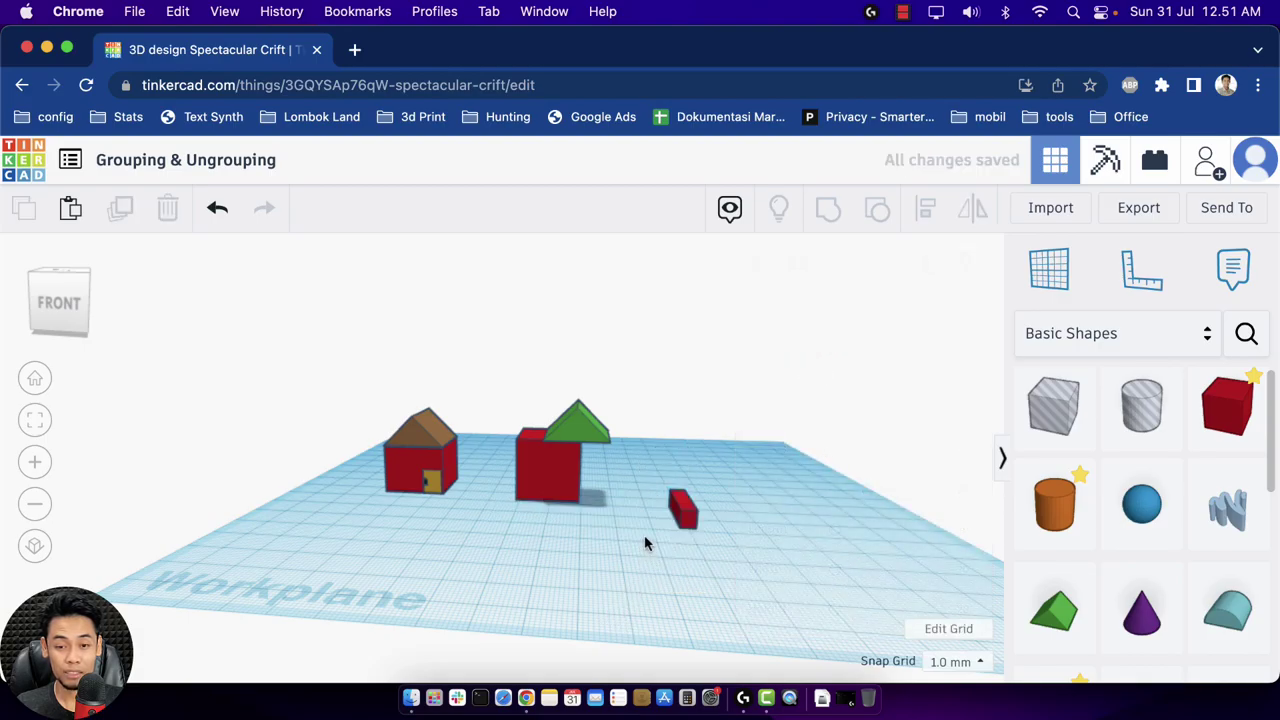
Set the small box's front-to-back depth to 2 mm.
left_click(679, 509)
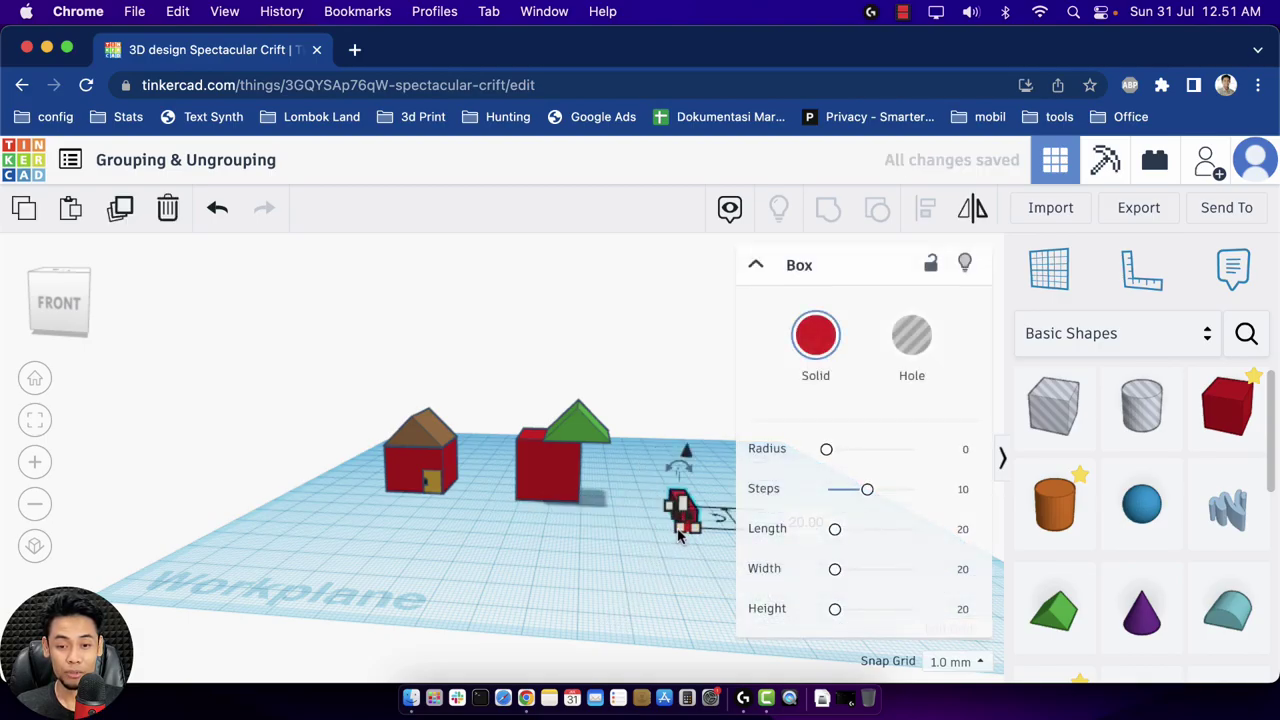
scroll(678, 537, "down", 5)
left_click(714, 498)
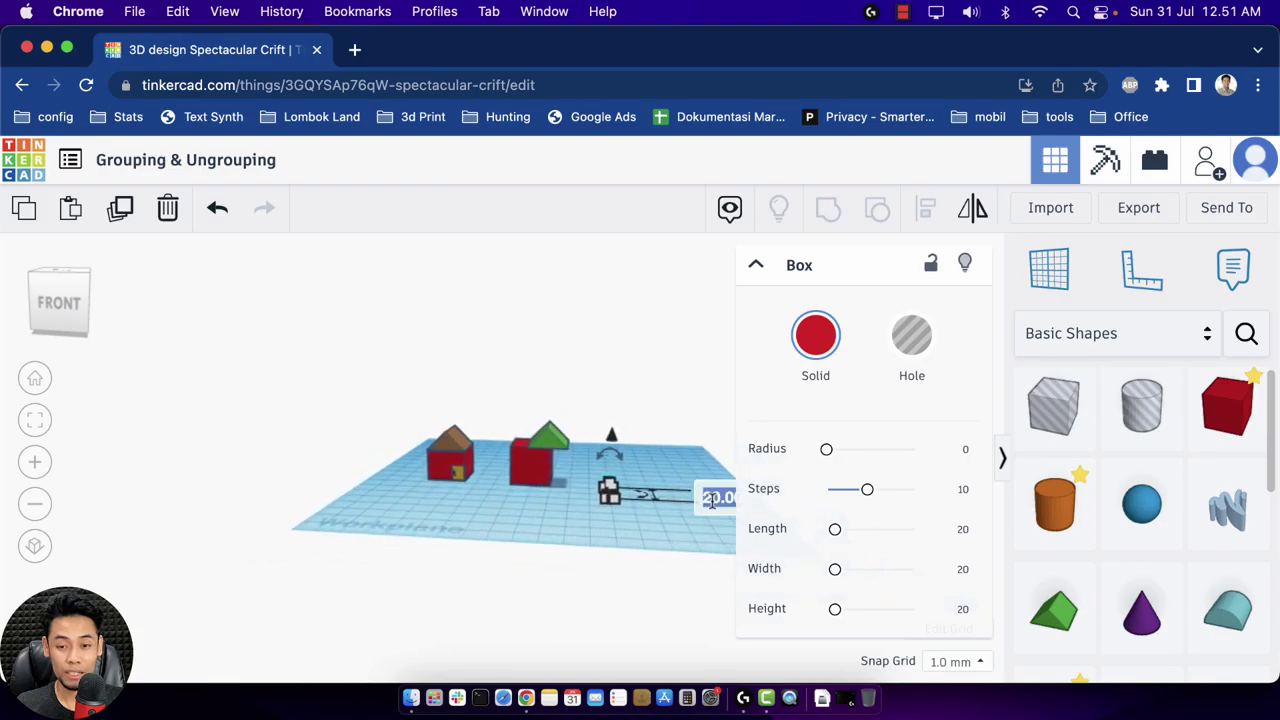
type("2")
key("Return")
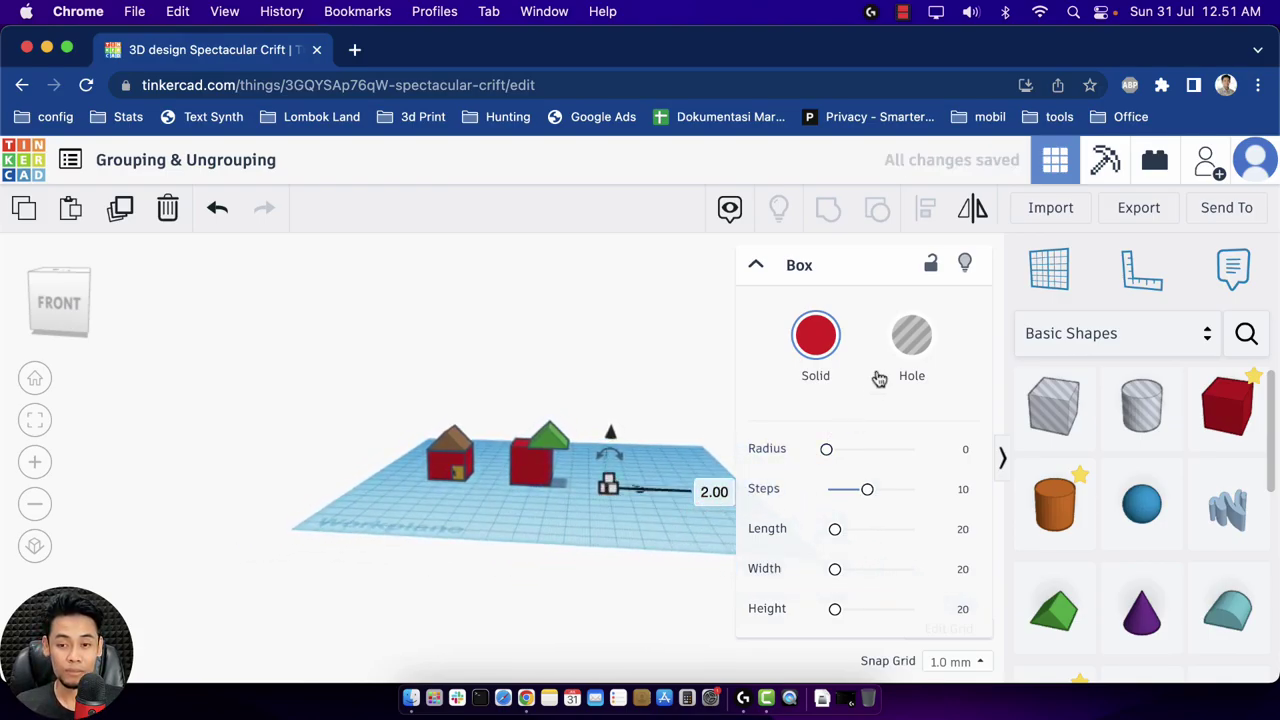
Colour the small box yellow and place it at the front of the green-roofed red box as a door.
left_click(822, 340)
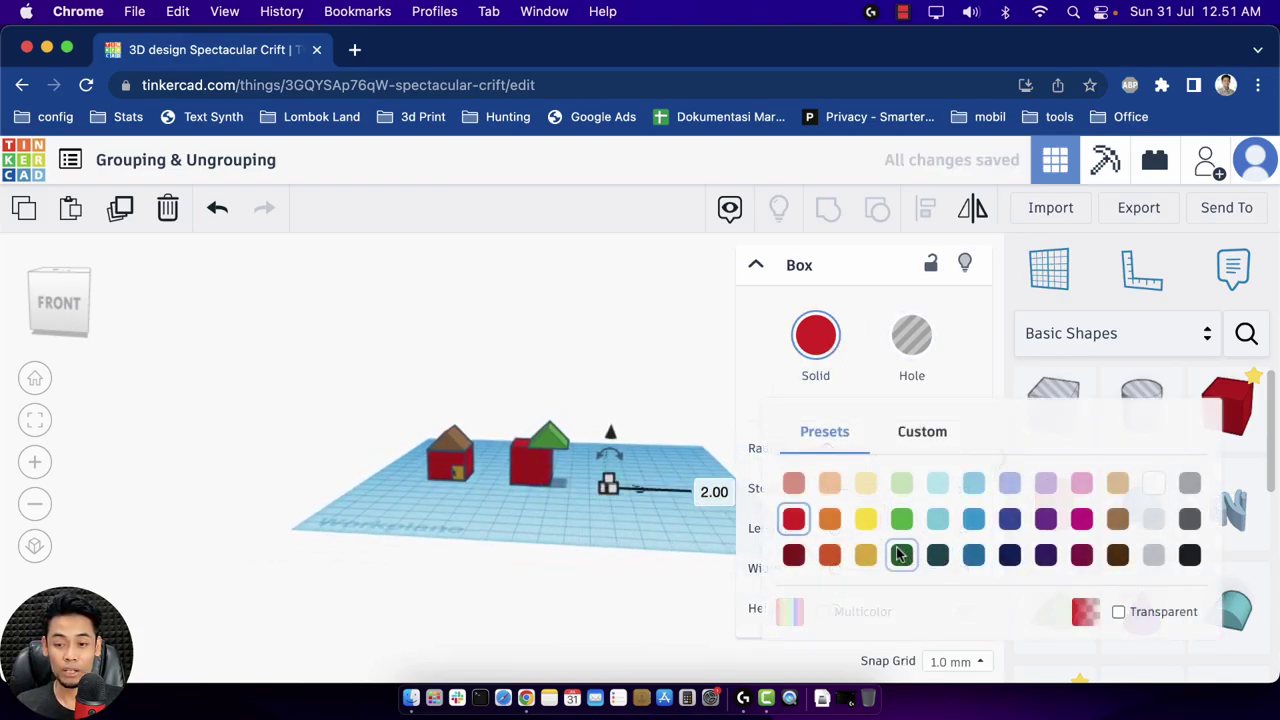
left_click(862, 520)
scroll(625, 540, "up", 8)
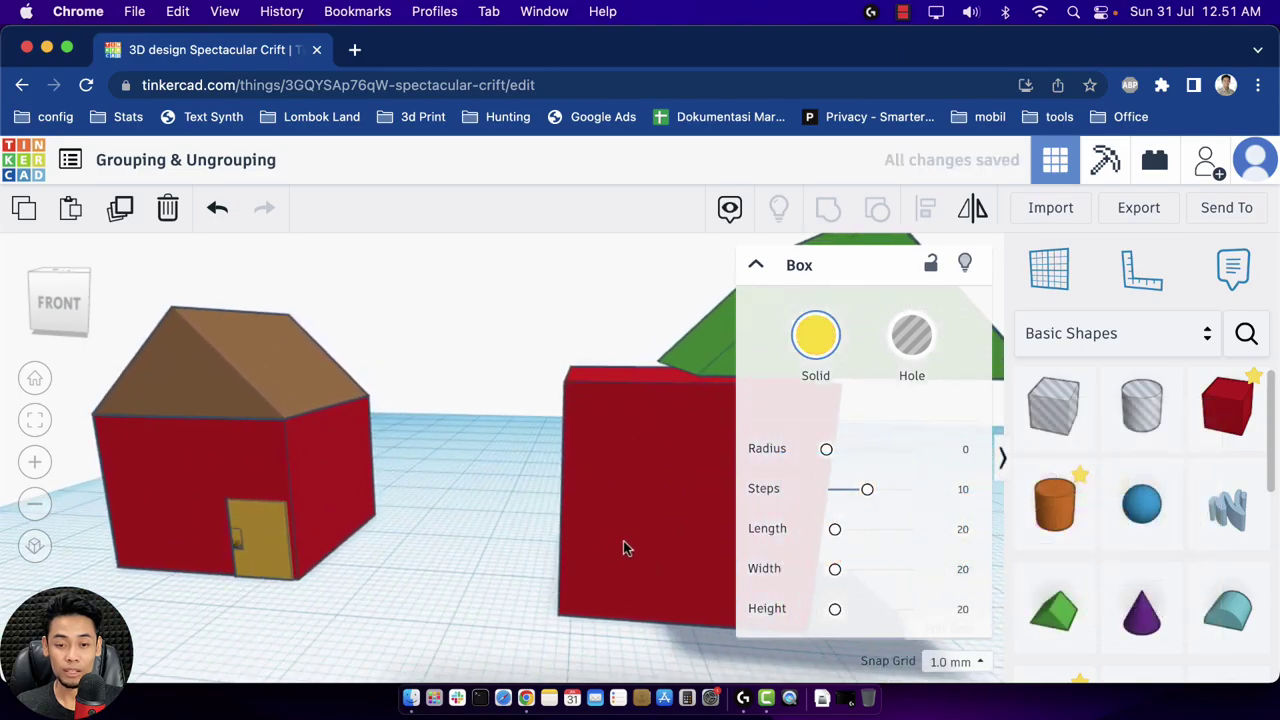
left_click(34, 419)
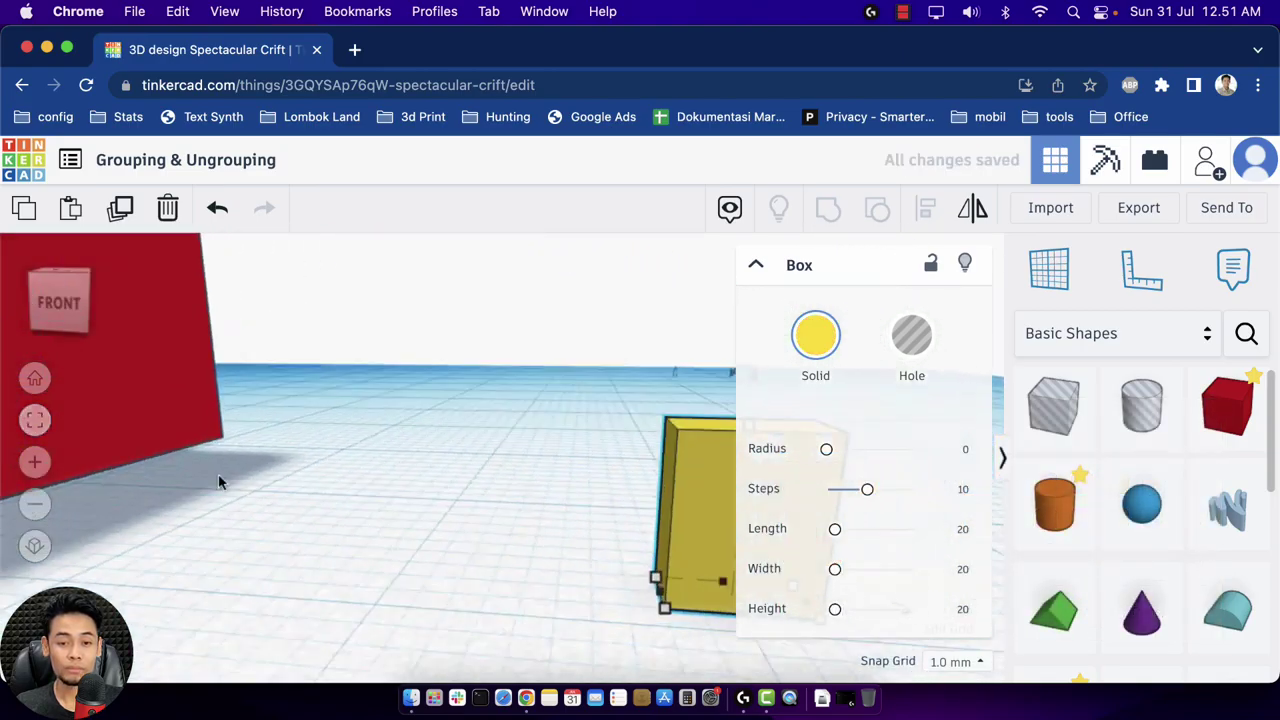
scroll(238, 464, "down", 10)
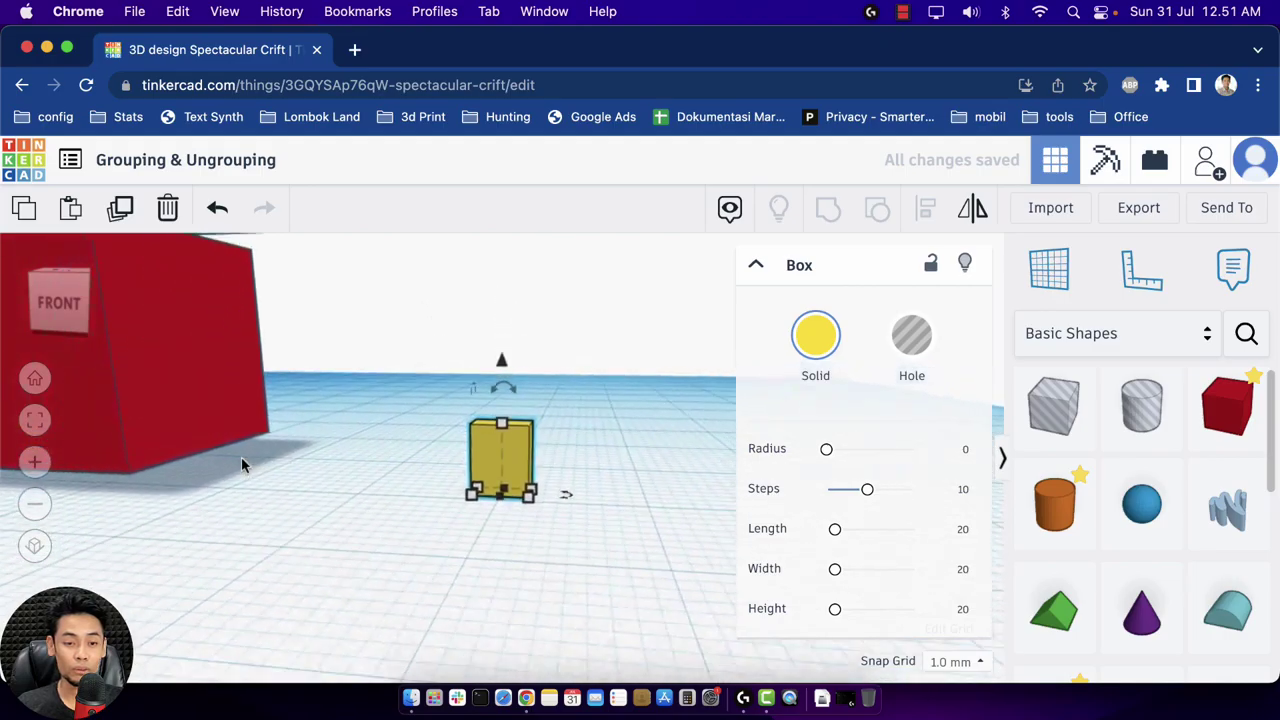
scroll(449, 506, "up", 2)
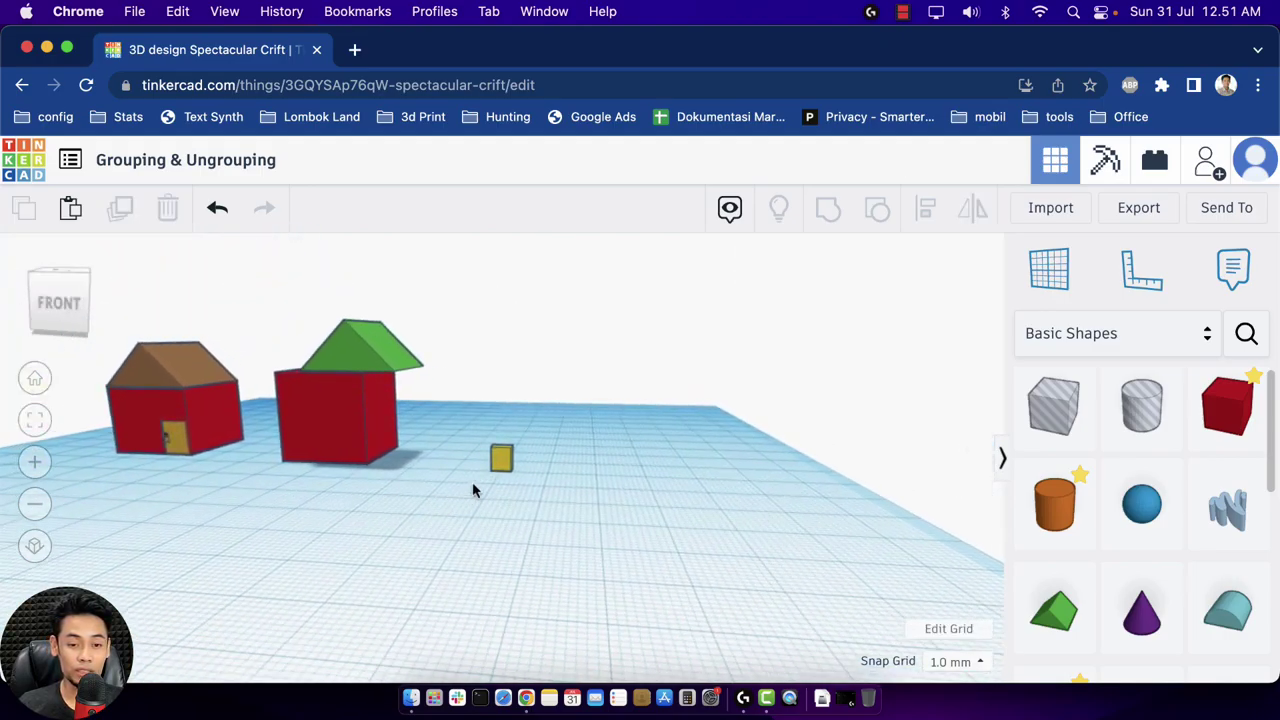
left_click_drag(500, 458, 348, 460)
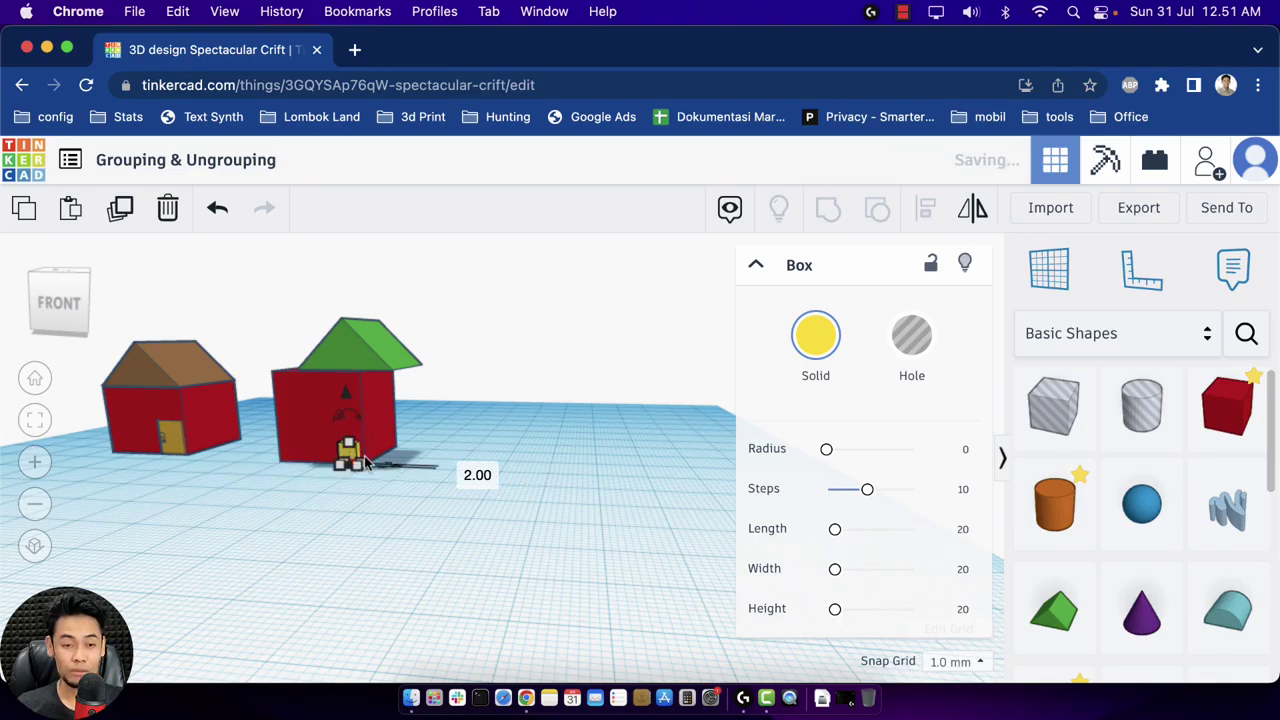
left_click(460, 528)
Try to align the green roof with the red box front to back, and undo the alignment.
left_click_drag(60, 300, 88, 312)
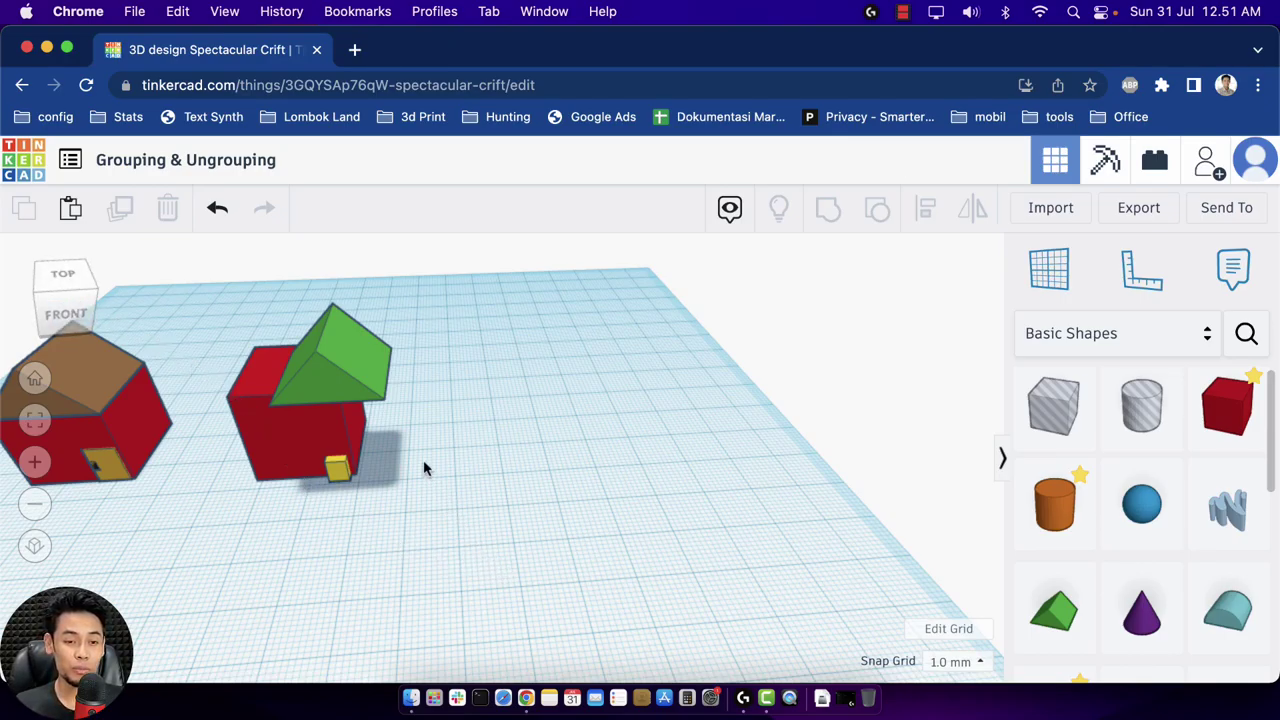
left_click(342, 385)
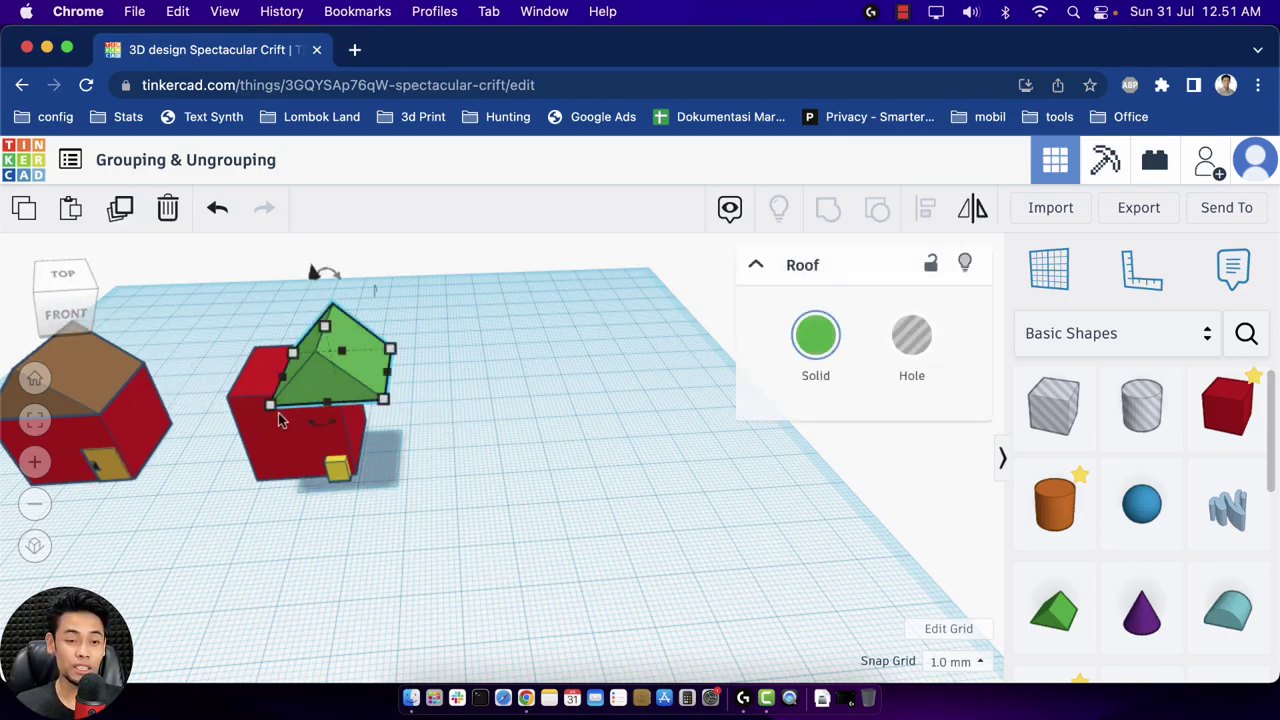
left_click(264, 423, "shift")
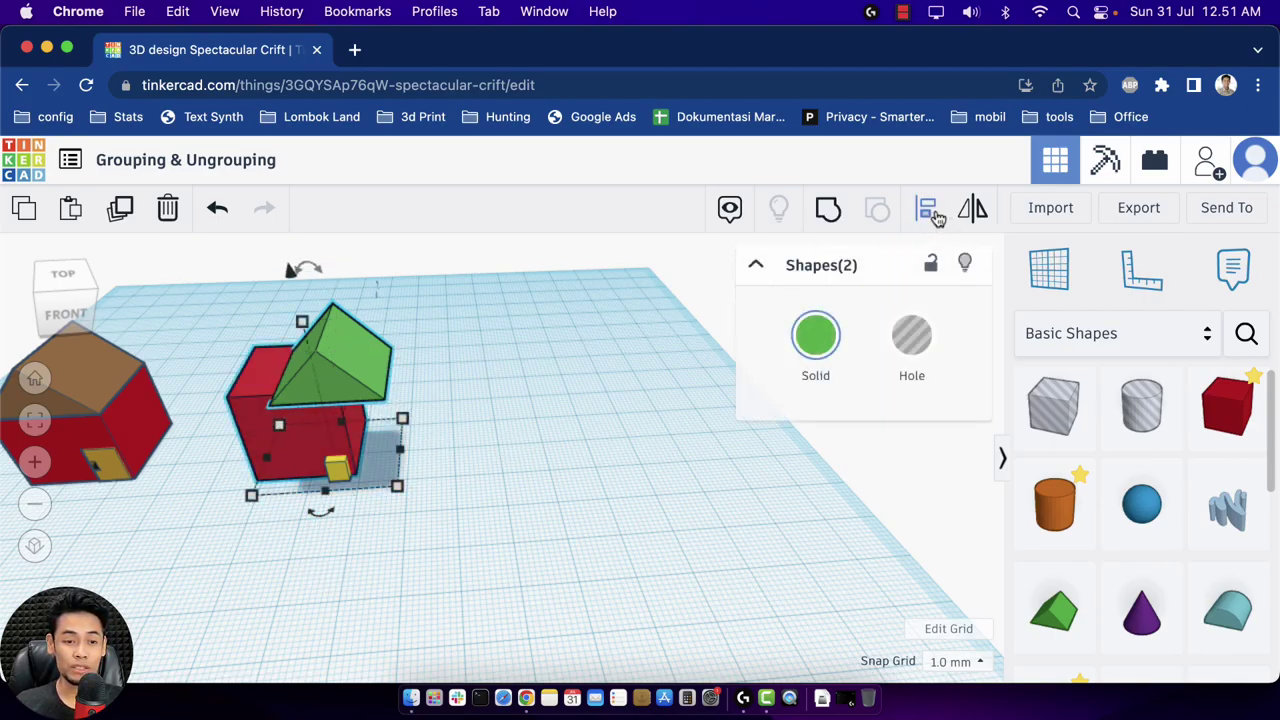
left_click(926, 210)
left_click(249, 465)
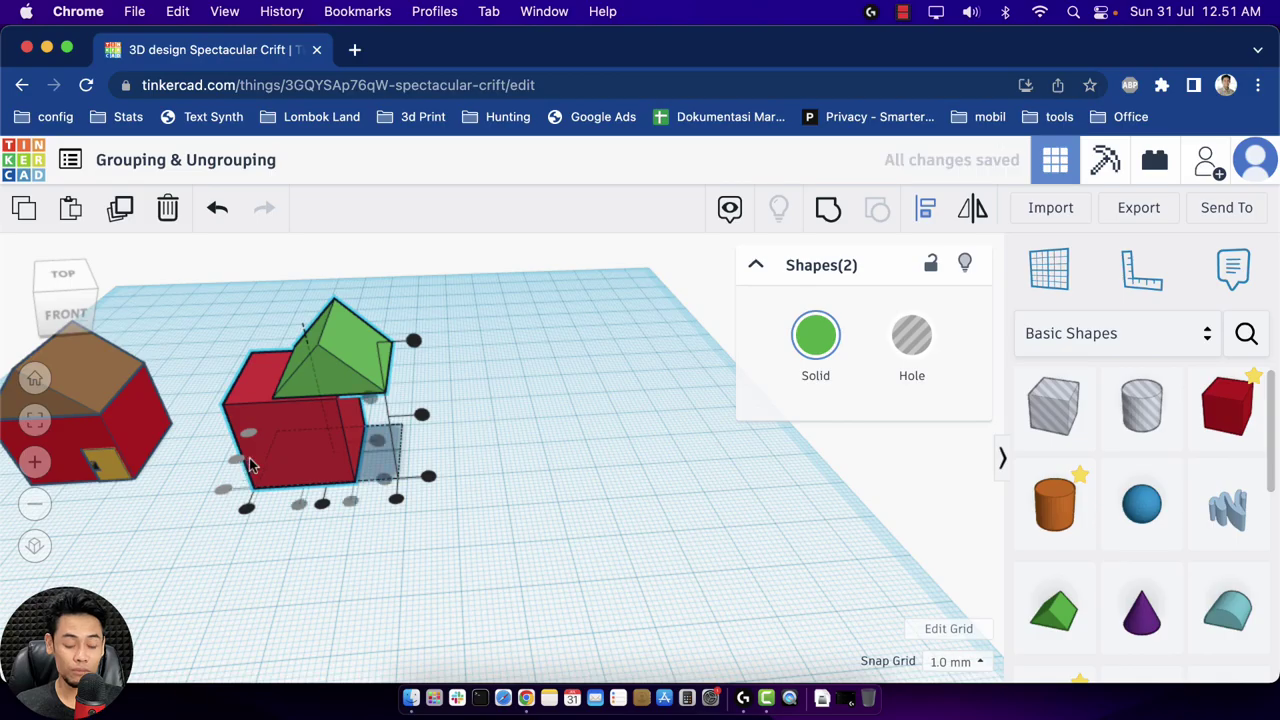
key("super+z")
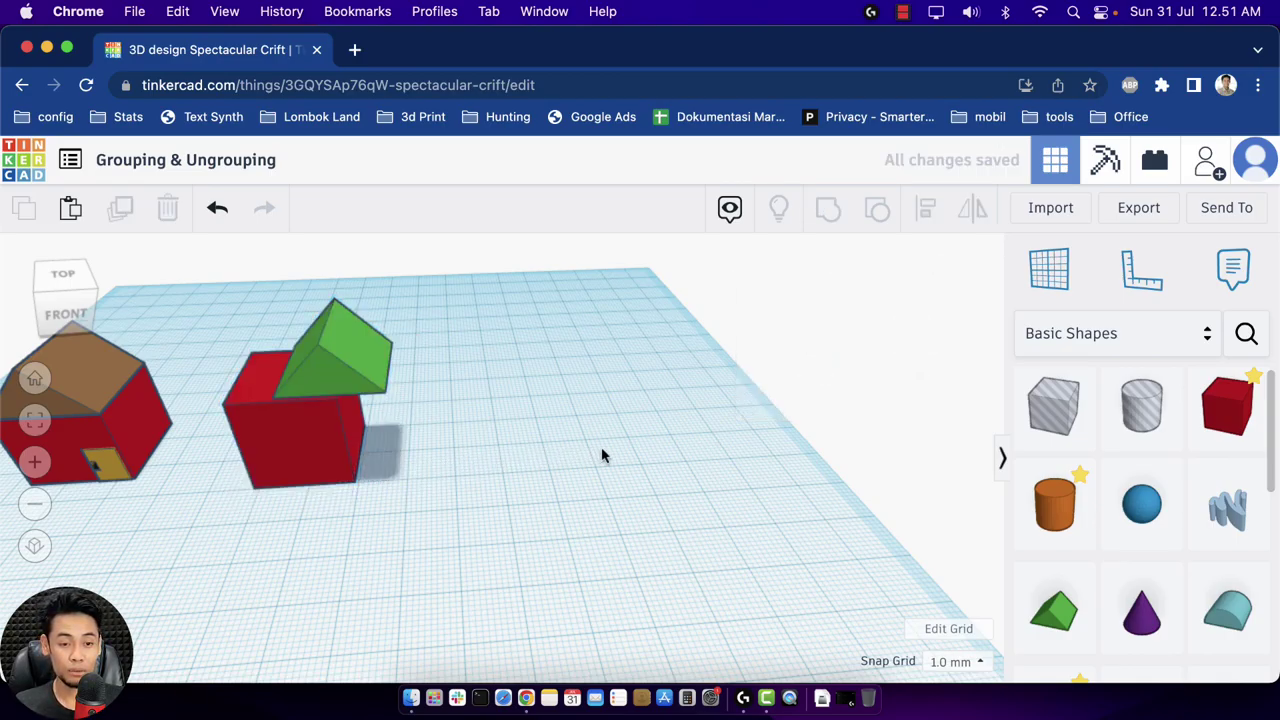
Select the green roof and the red box together and align them along both horizontal axes.
left_click(362, 345)
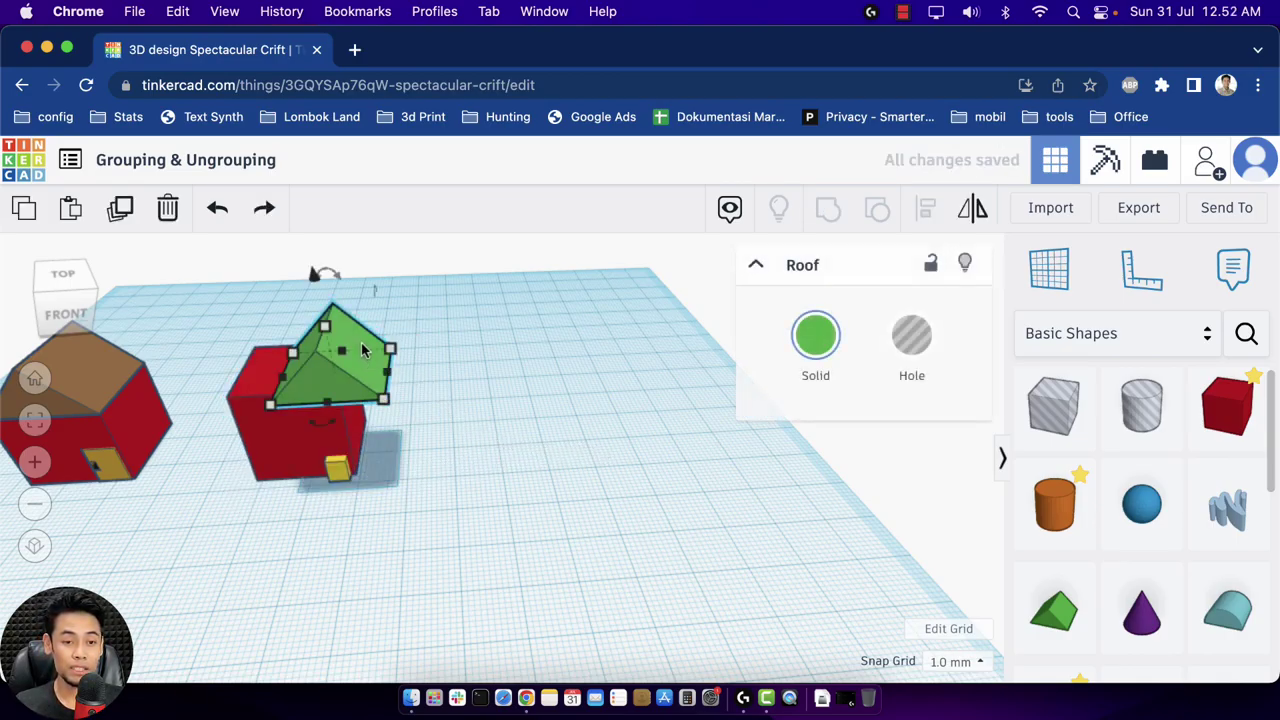
left_click(252, 370, "shift")
right_click_drag(140, 320, 166, 329)
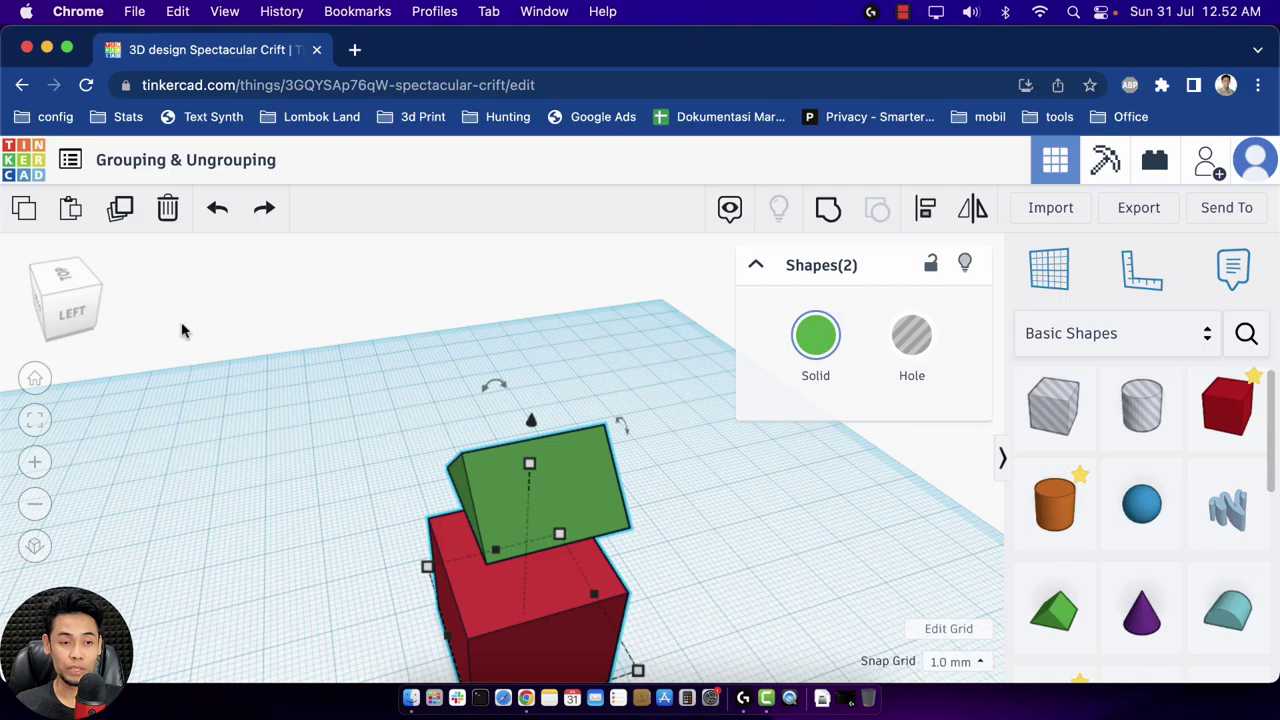
left_click(182, 330)
scroll(190, 340, "down", 3)
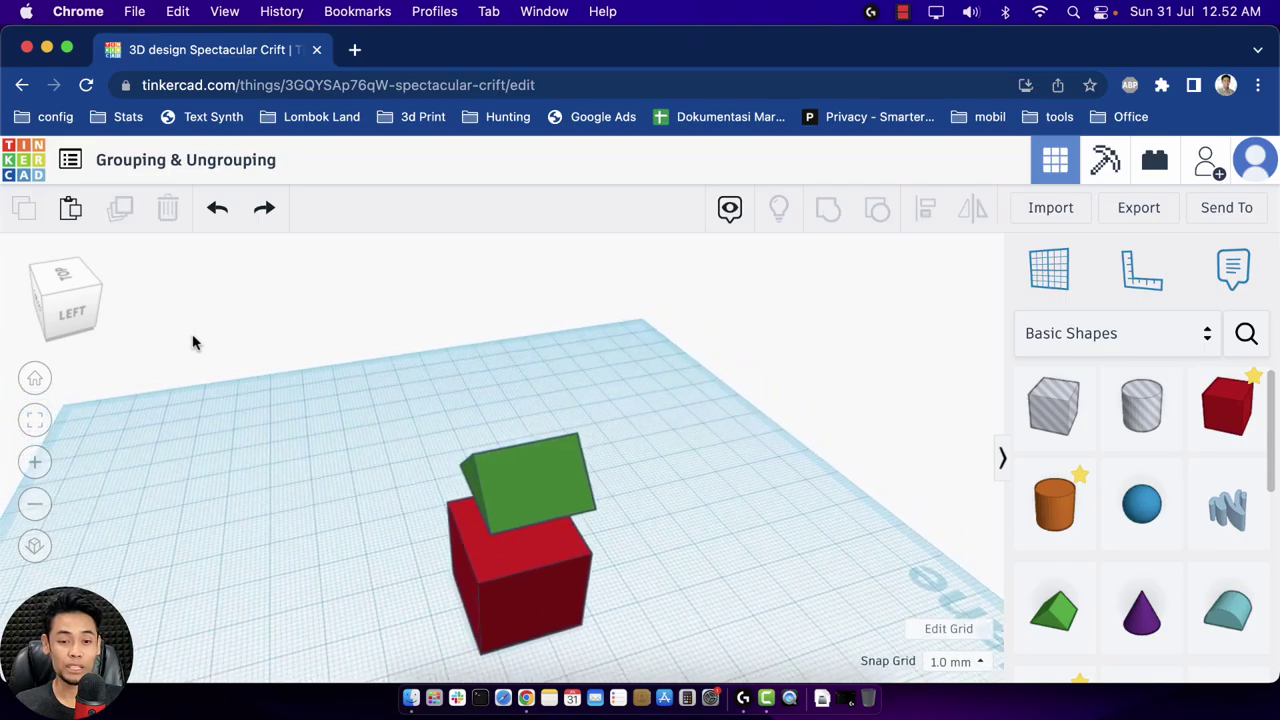
left_click(519, 484)
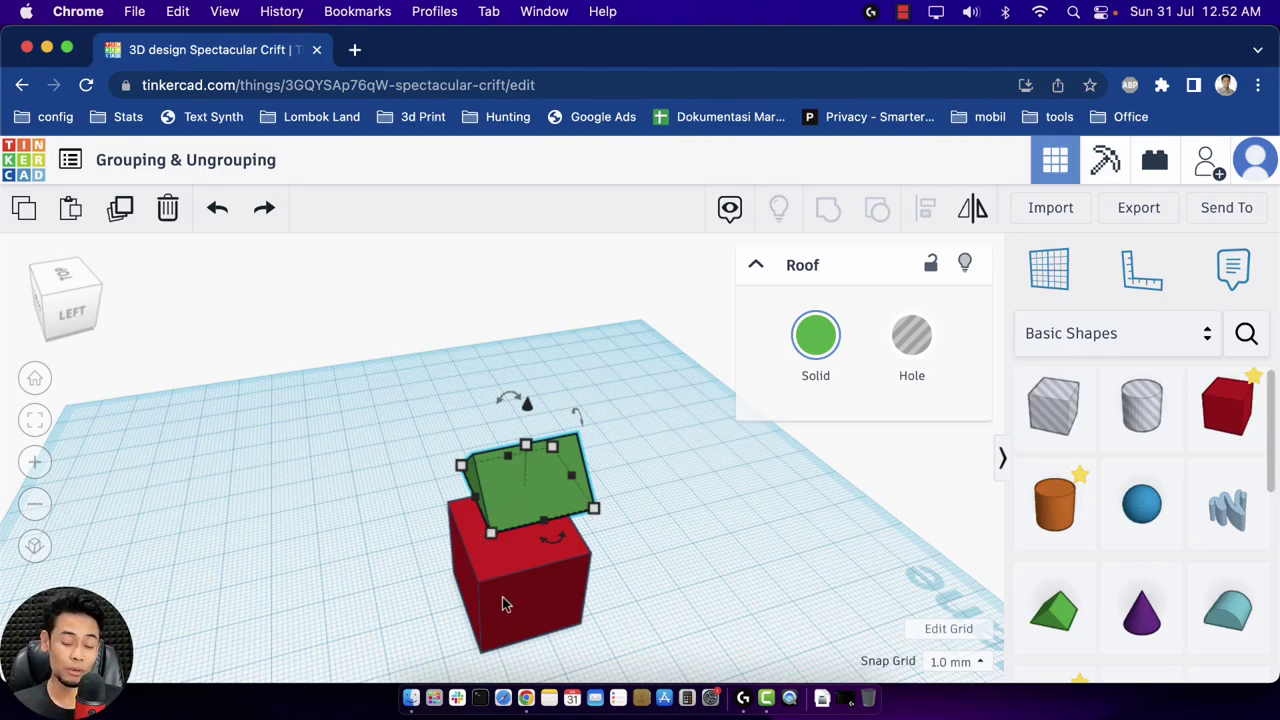
left_click(485, 570)
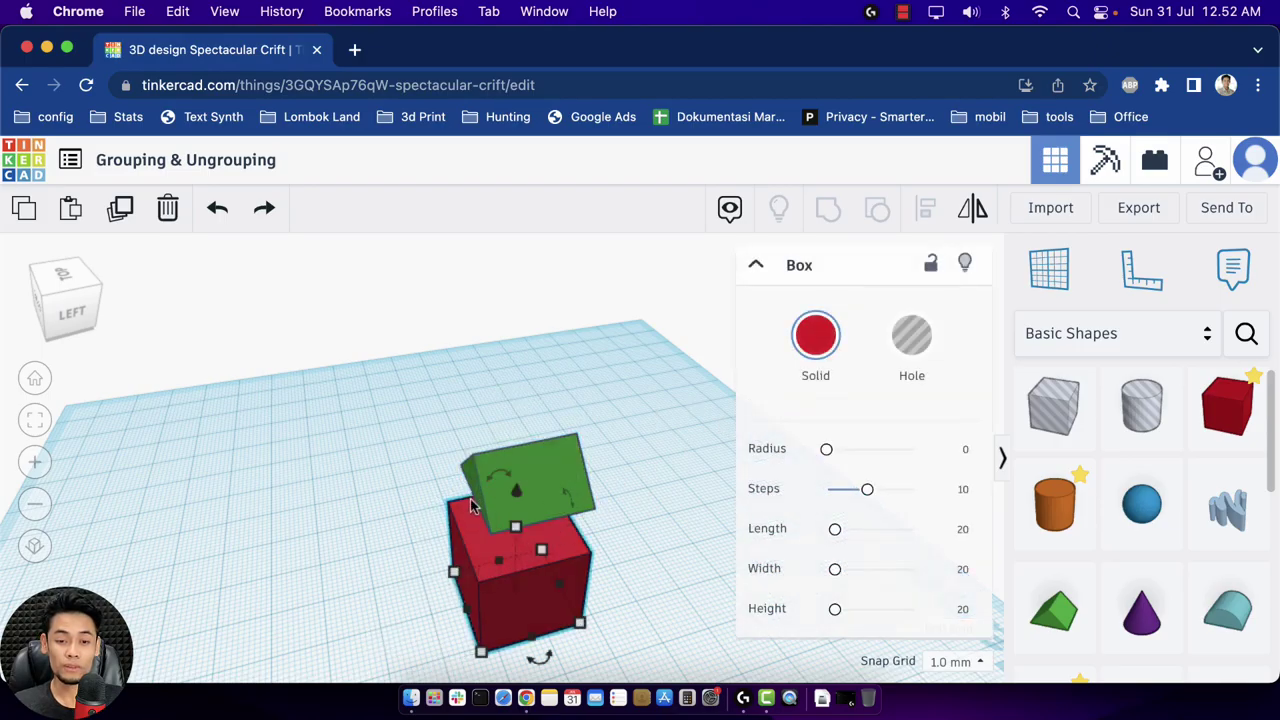
left_click(279, 444)
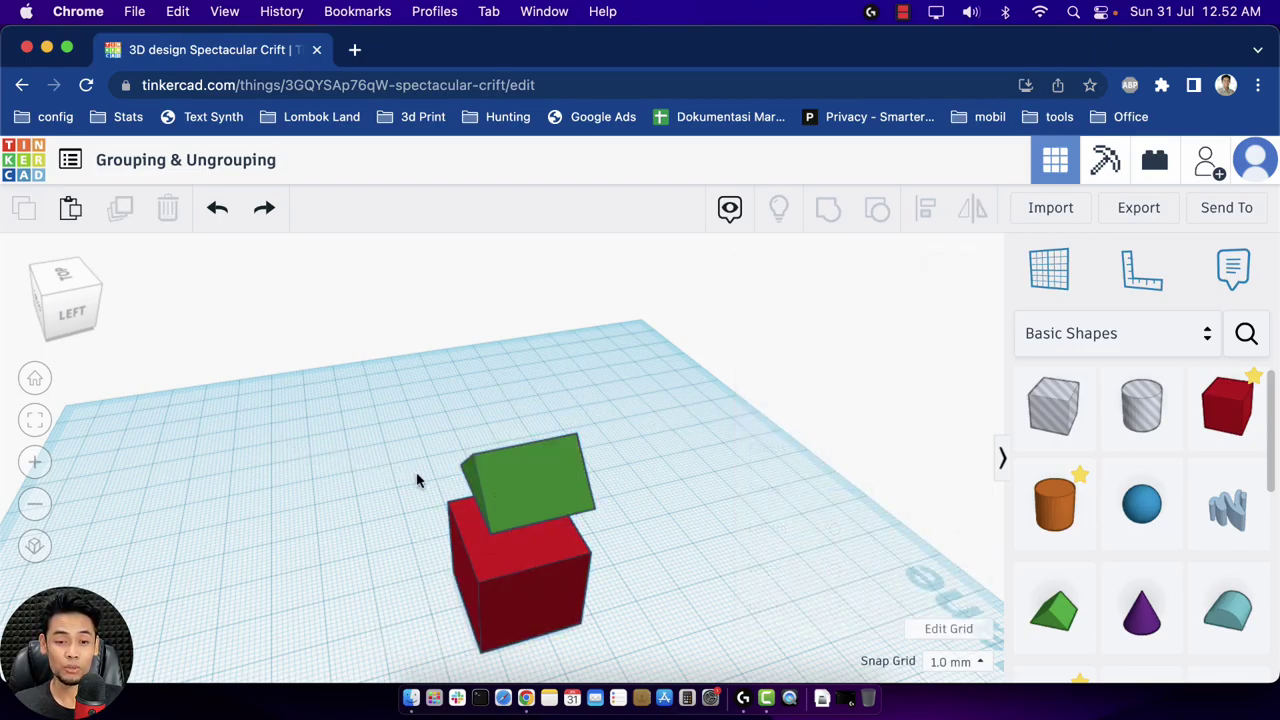
key("ctrl+a")
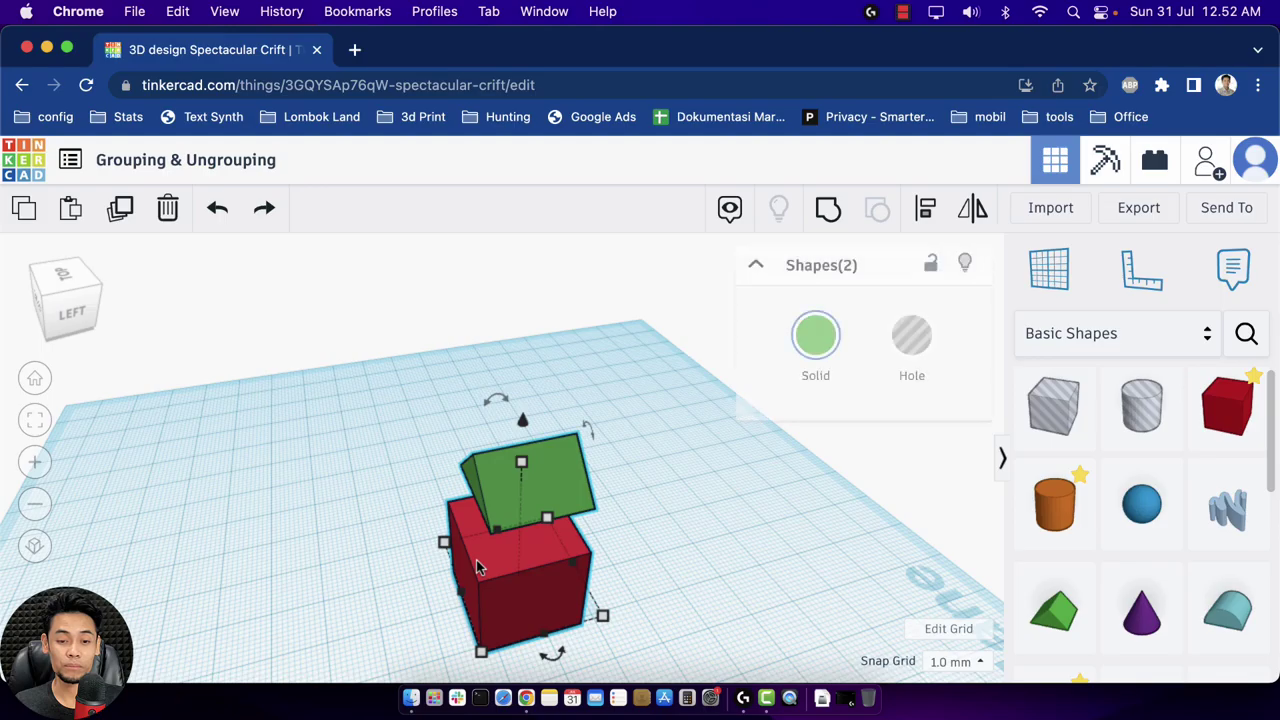
scroll(728, 350, "down", 3)
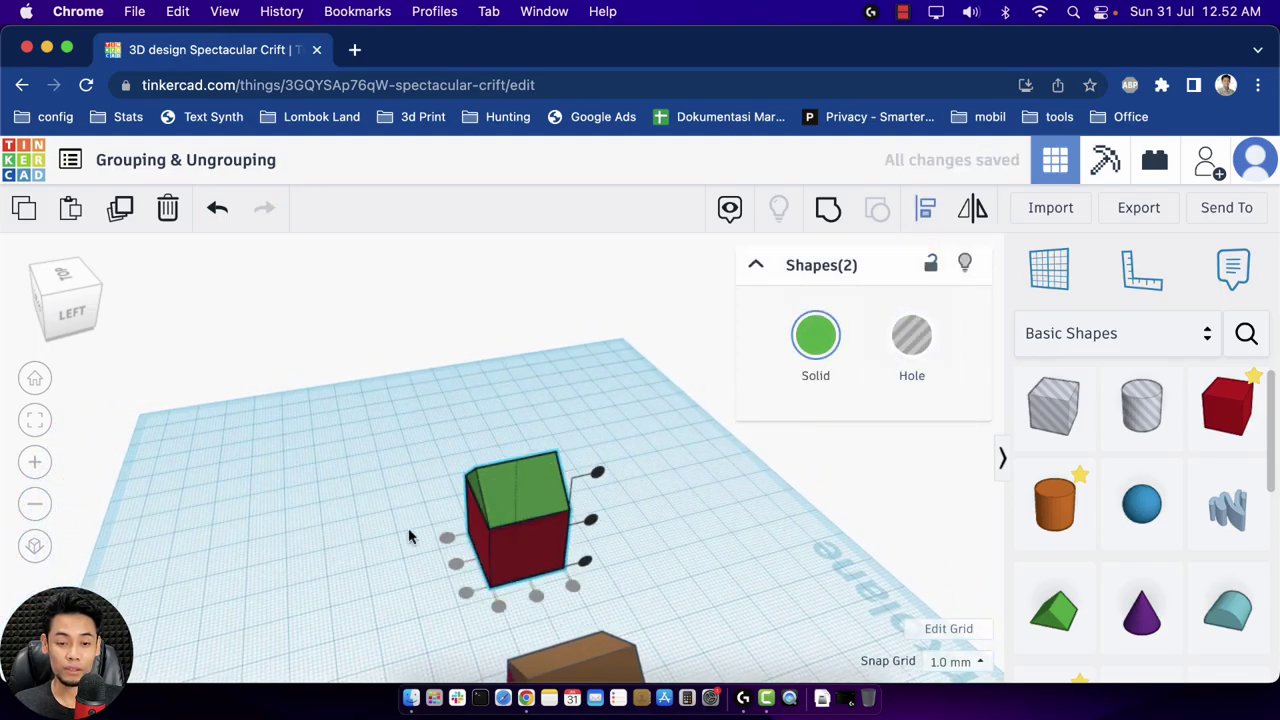
Group the green roof with the red box and shift the group slightly off the yellow door box.
left_click(38, 313)
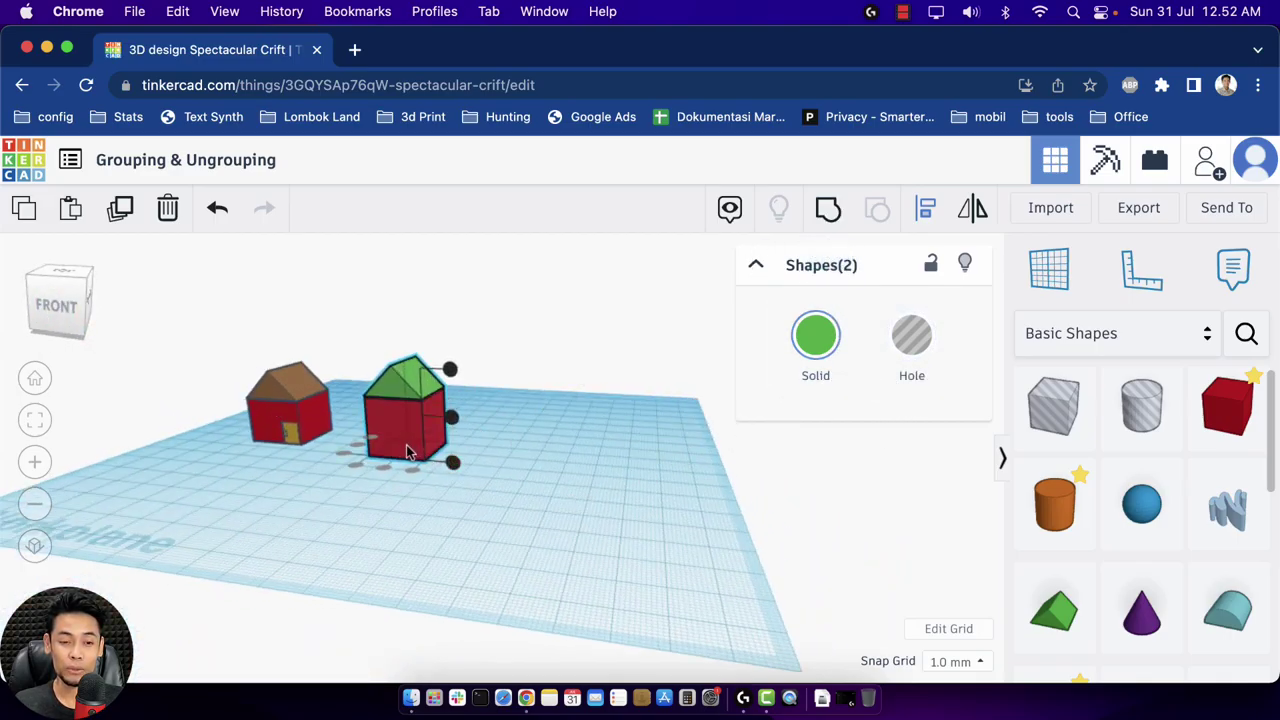
scroll(483, 426, "up", 3)
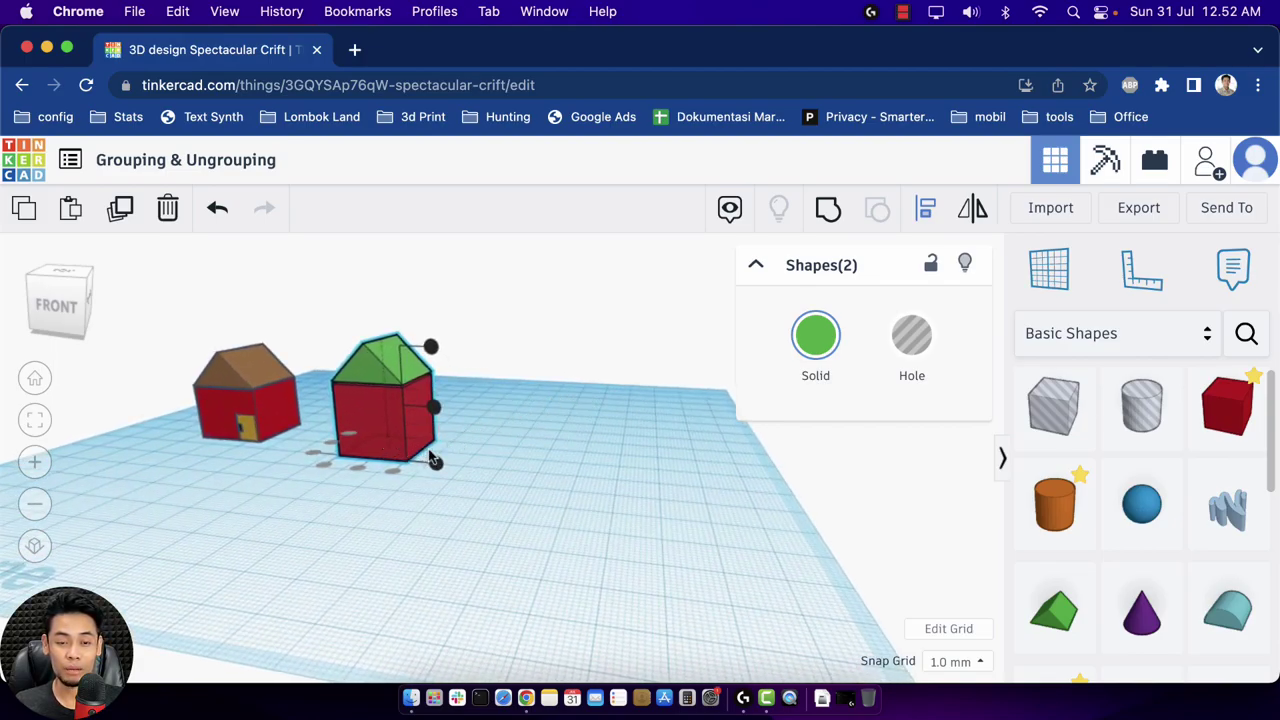
scroll(490, 457, "up", 2)
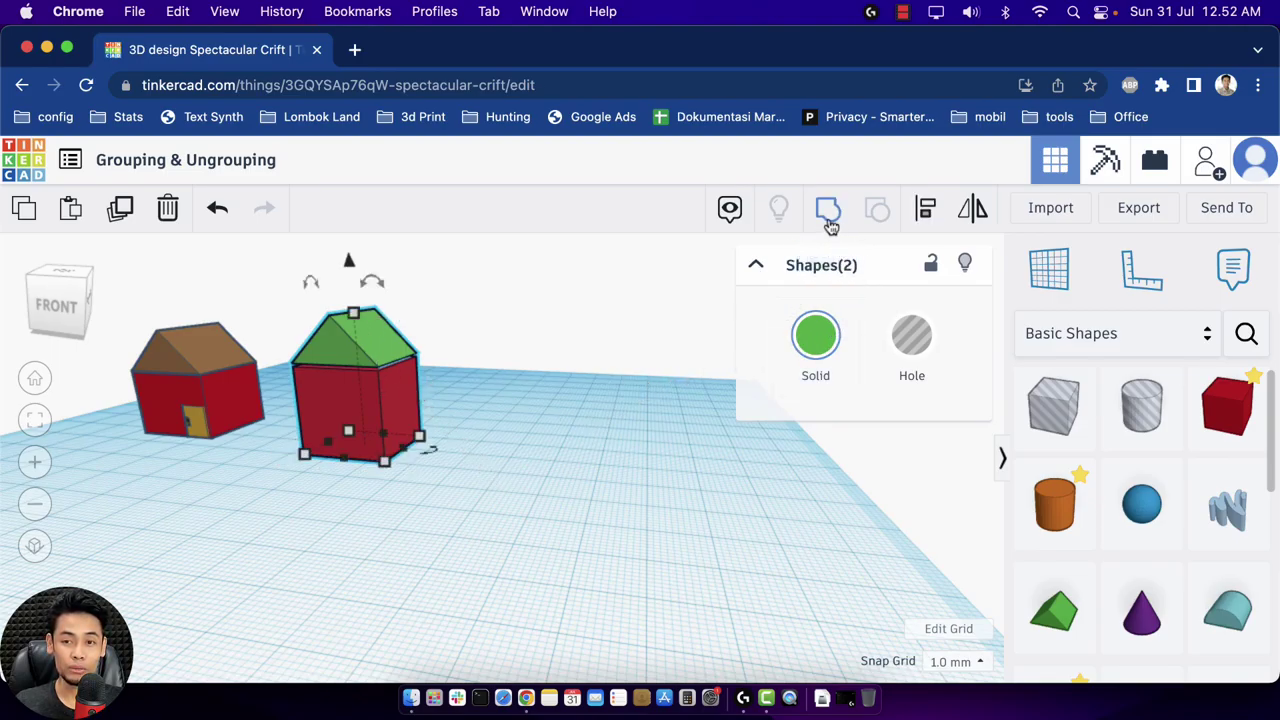
left_click(828, 208)
mouse_move(385, 393)
left_mouse_down()
mouse_move(406, 366)
mouse_move(400, 388)
left_mouse_up()
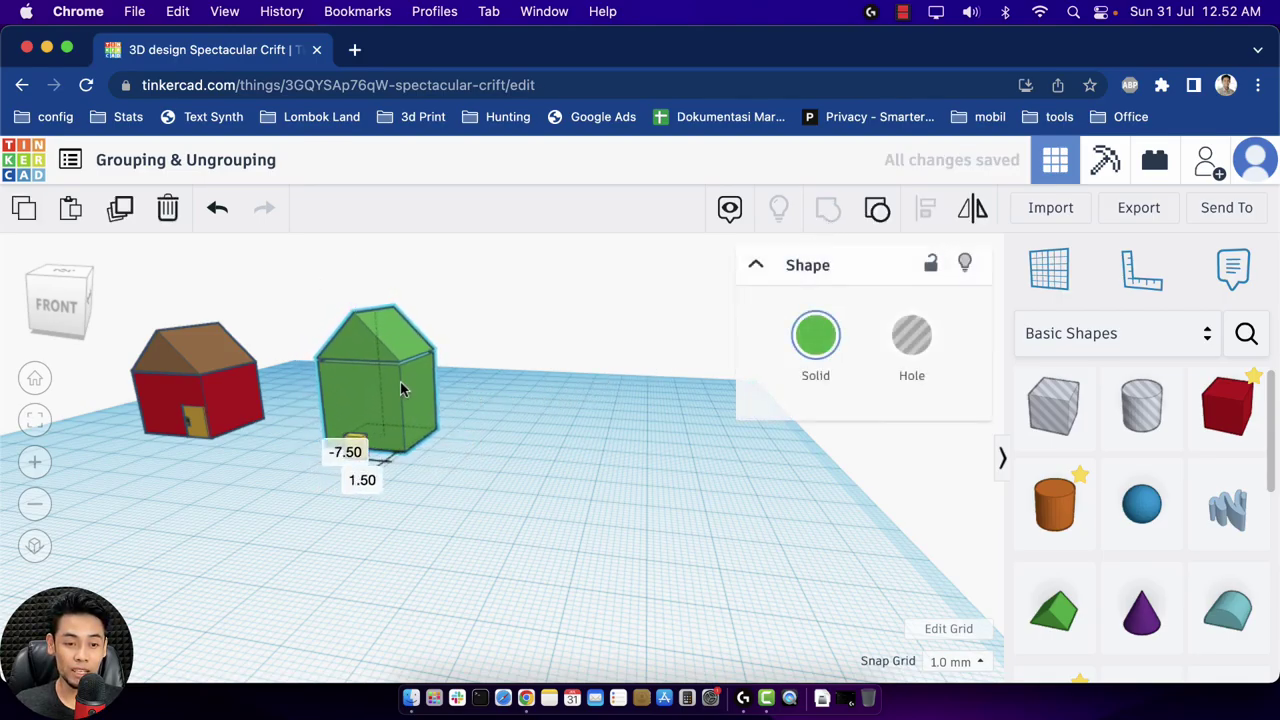
Move the yellow door to the front of the green house and align the front faces of both.
left_click(479, 535)
left_click_drag(357, 455, 390, 450)
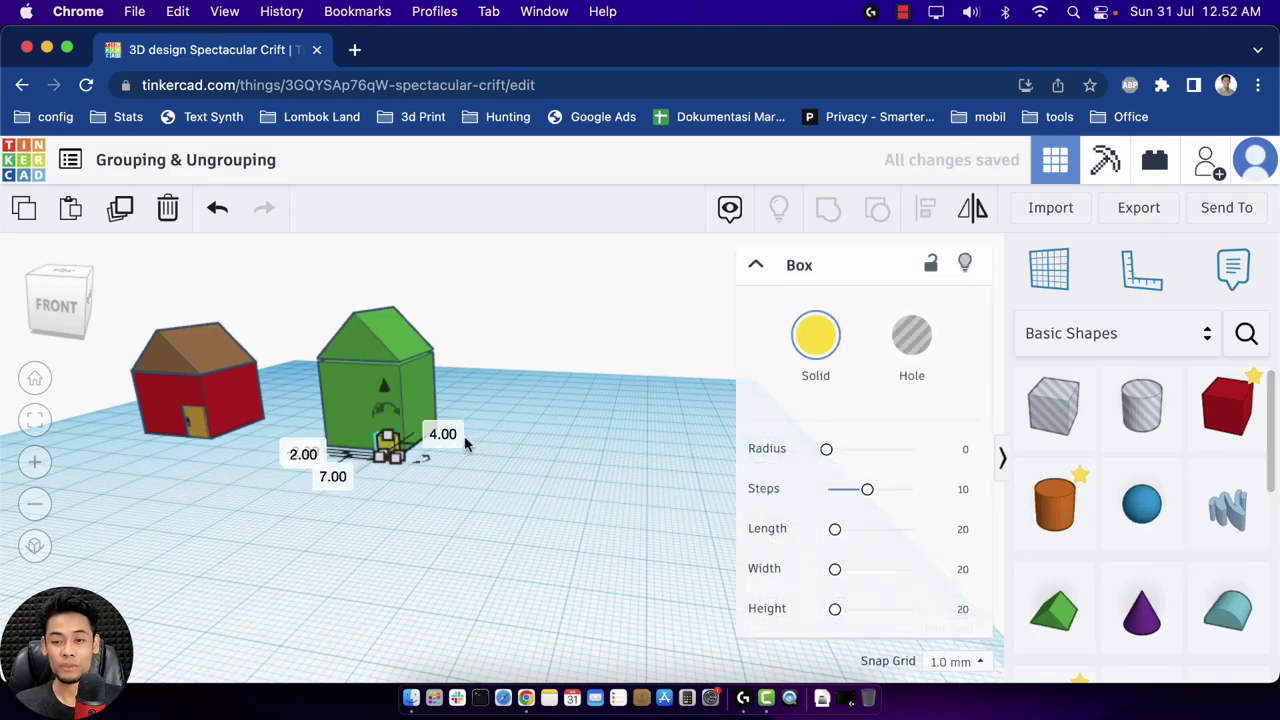
left_click_drag(60, 300, 40, 322)
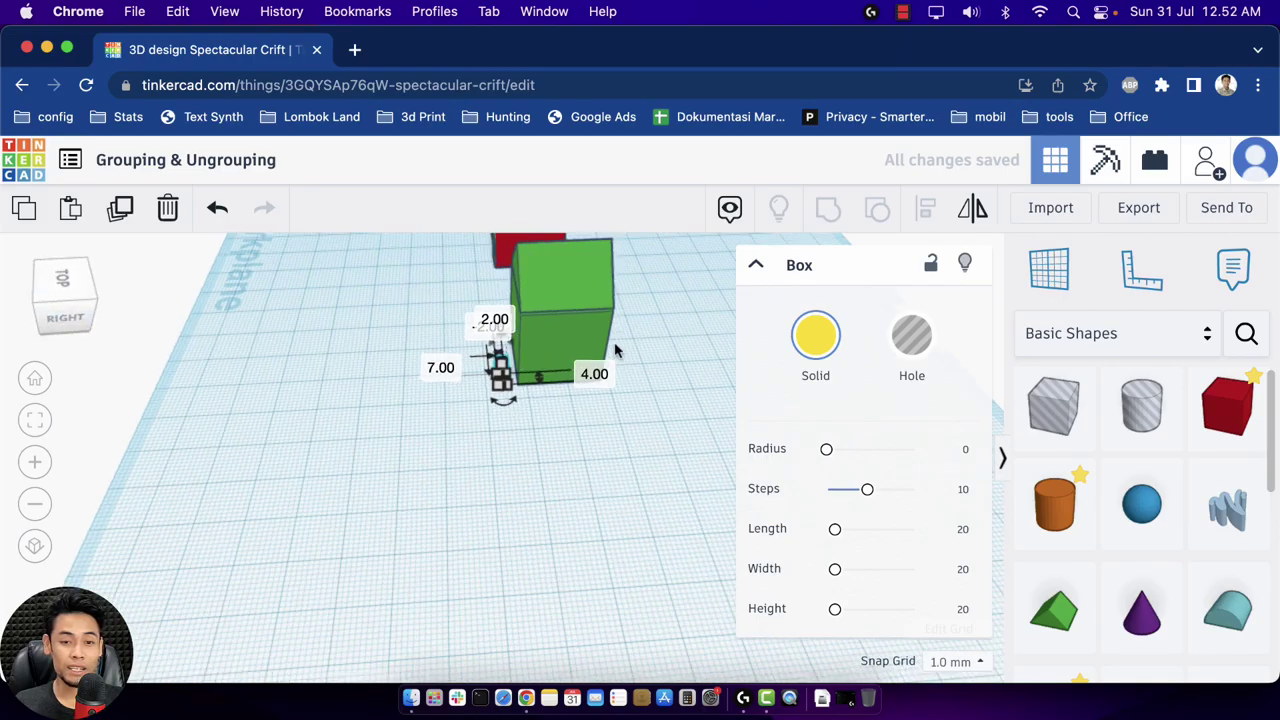
left_click(559, 355, "shift")
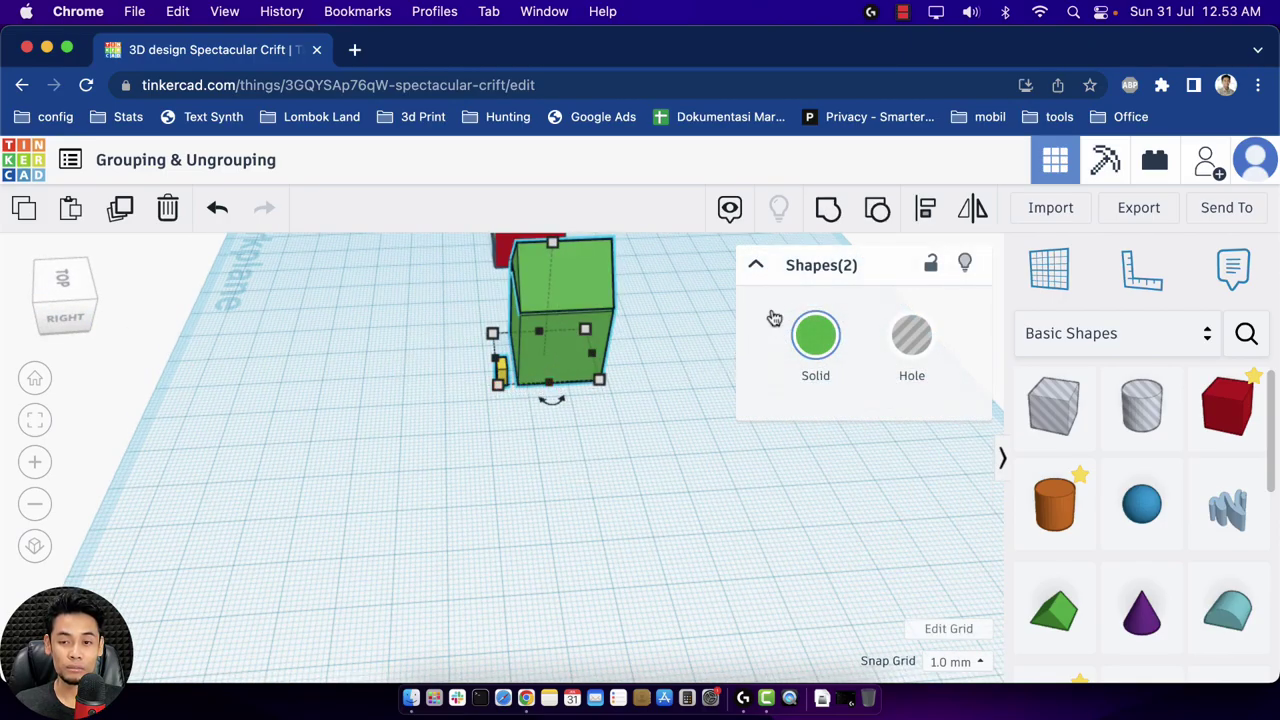
left_click(928, 214)
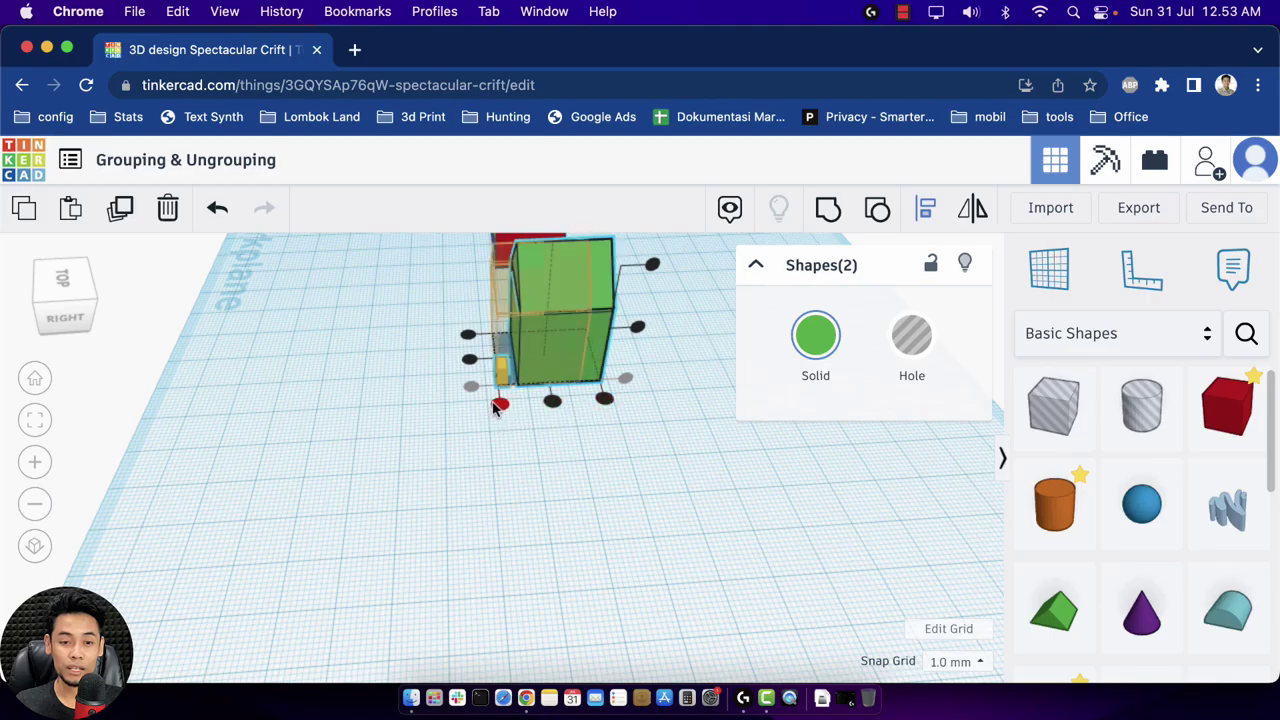
left_click(499, 404)
left_click(502, 459)
Nudge the yellow door slightly inward along the front wall, away from the green house's corner.
mouse_move(70, 300)
left_mouse_down()
mouse_move(114, 340)
mouse_move(77, 305)
left_mouse_up()
left_click(77, 306)
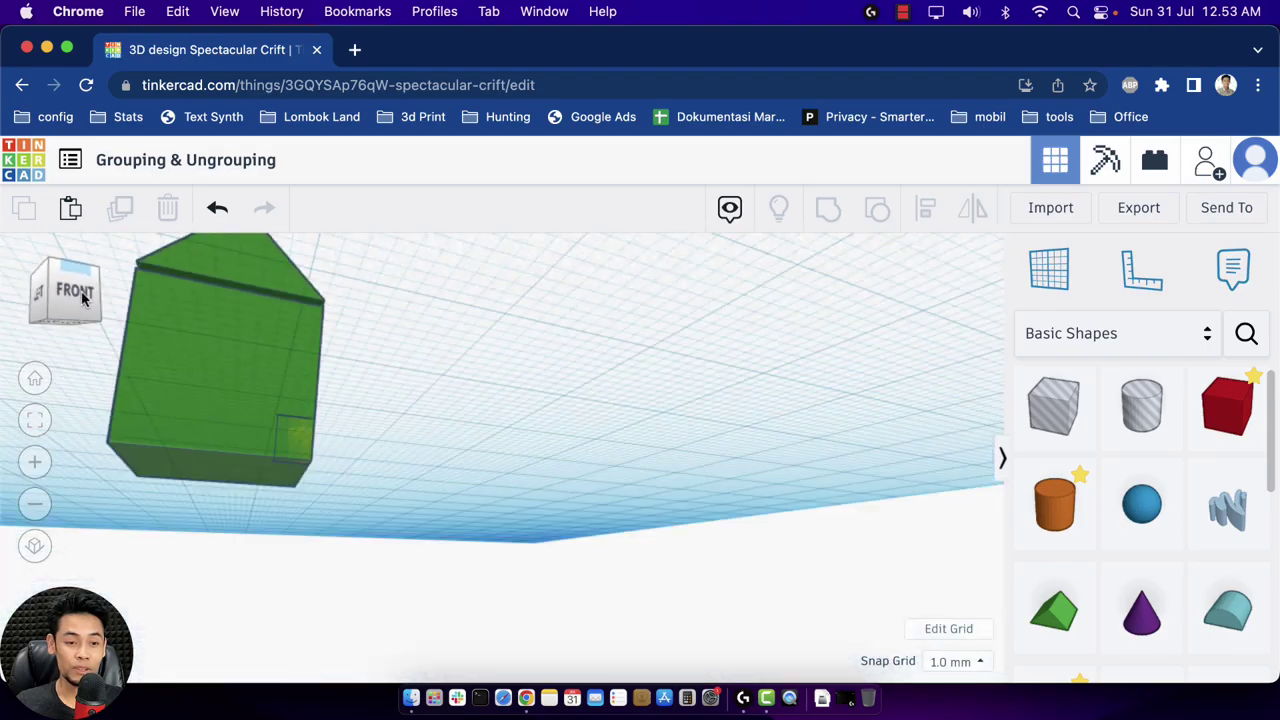
left_click(300, 461)
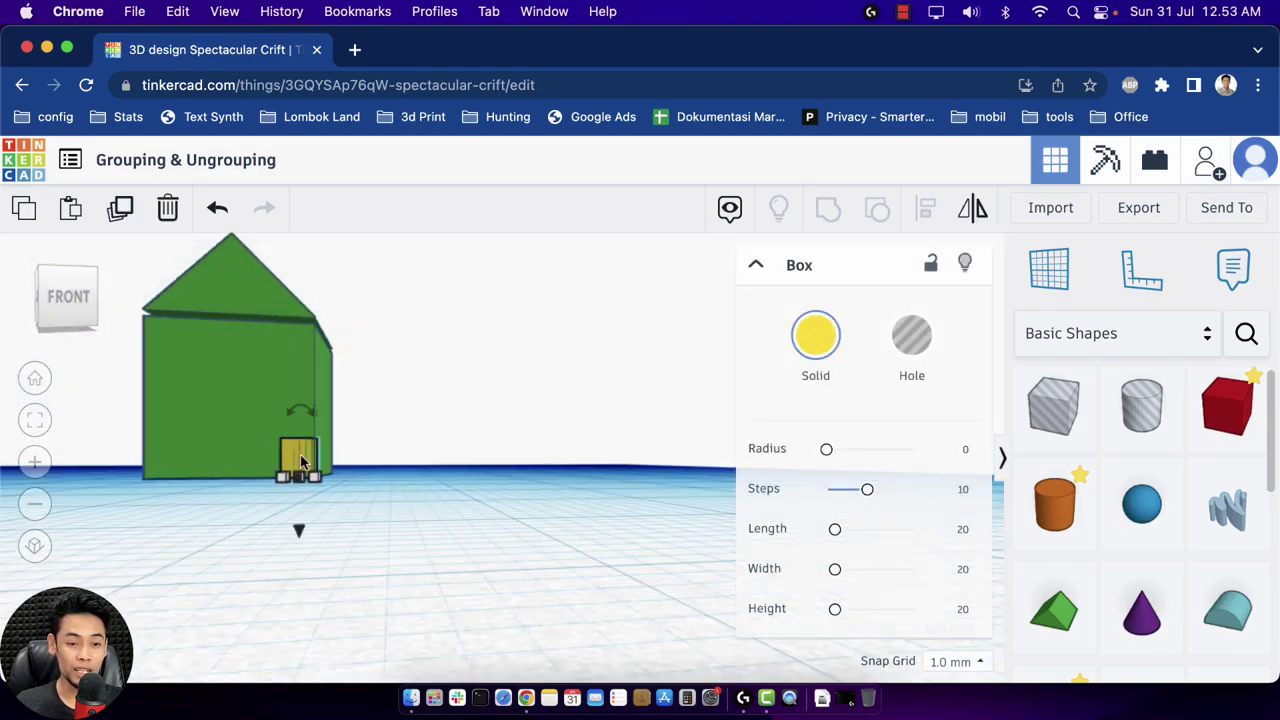
key("Left")
key("Left")
key("Left")
key("Left")
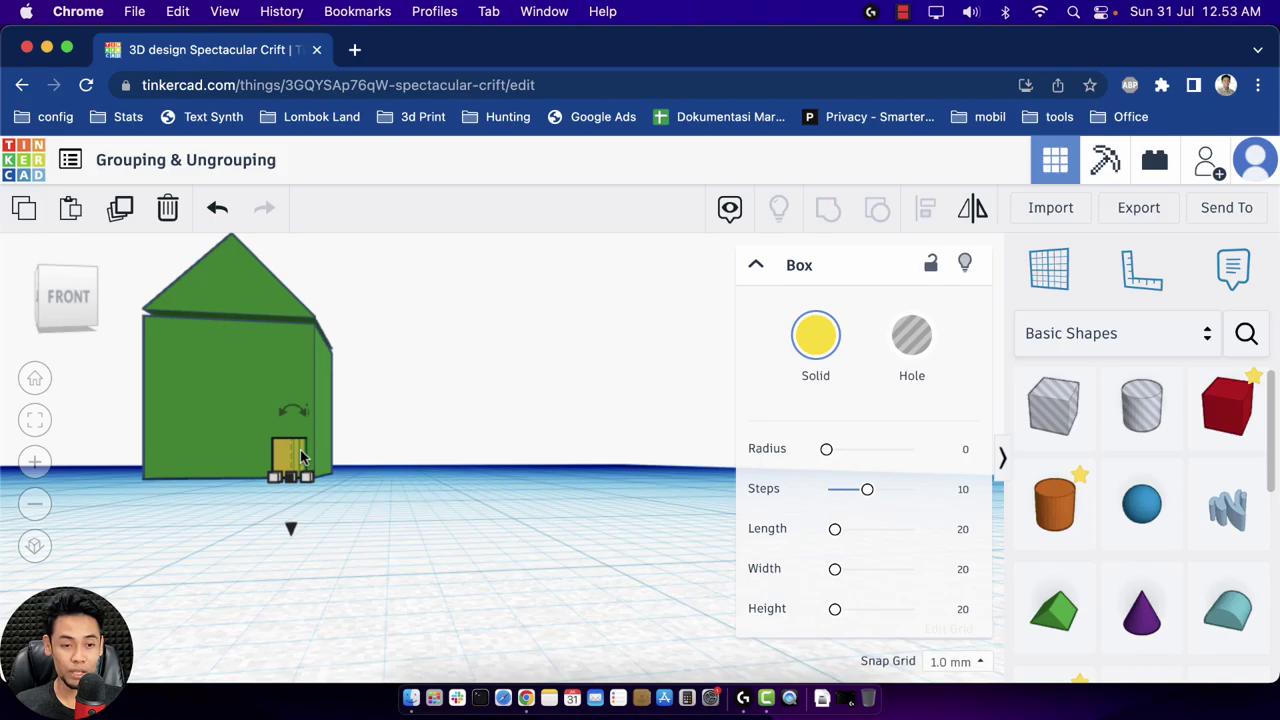
left_click(31, 421)
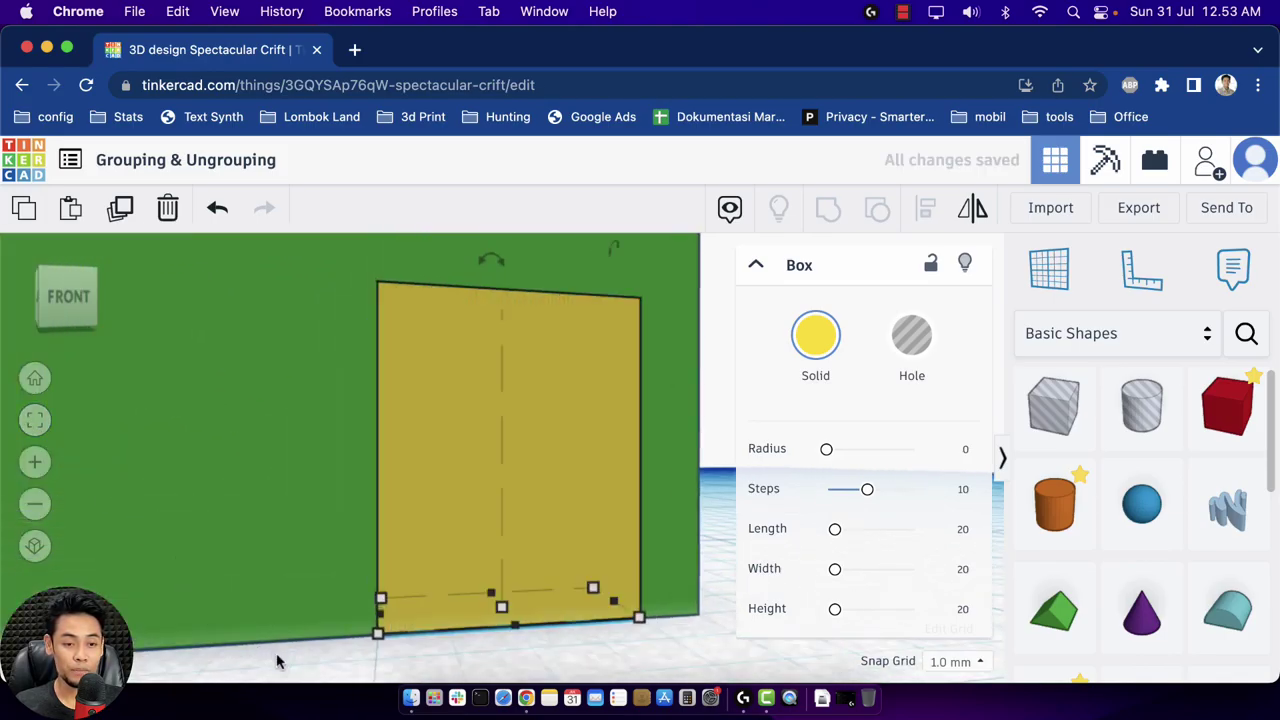
scroll(318, 677, "down", 5)
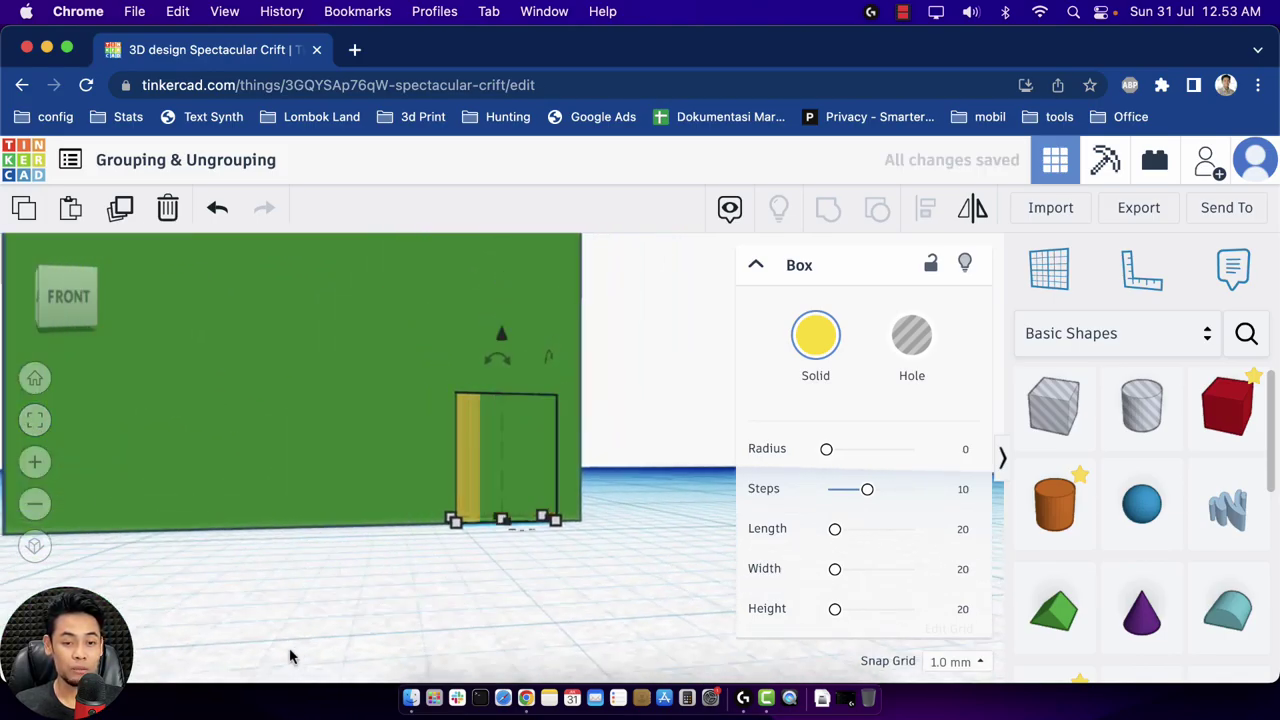
right_click_drag(97, 371, 402, 566)
left_click(559, 540)
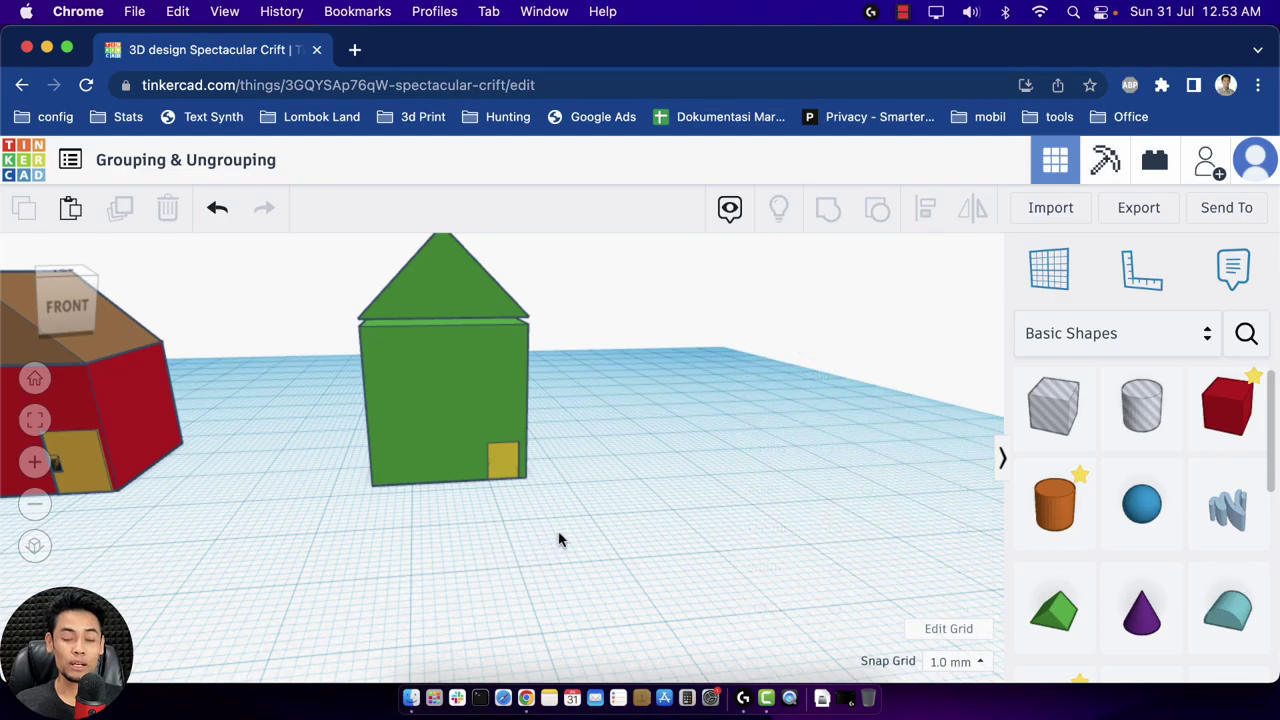
Group the yellow door with the green house and ungroup them again.
right_click_drag(305, 380, 480, 357)
left_click(480, 357)
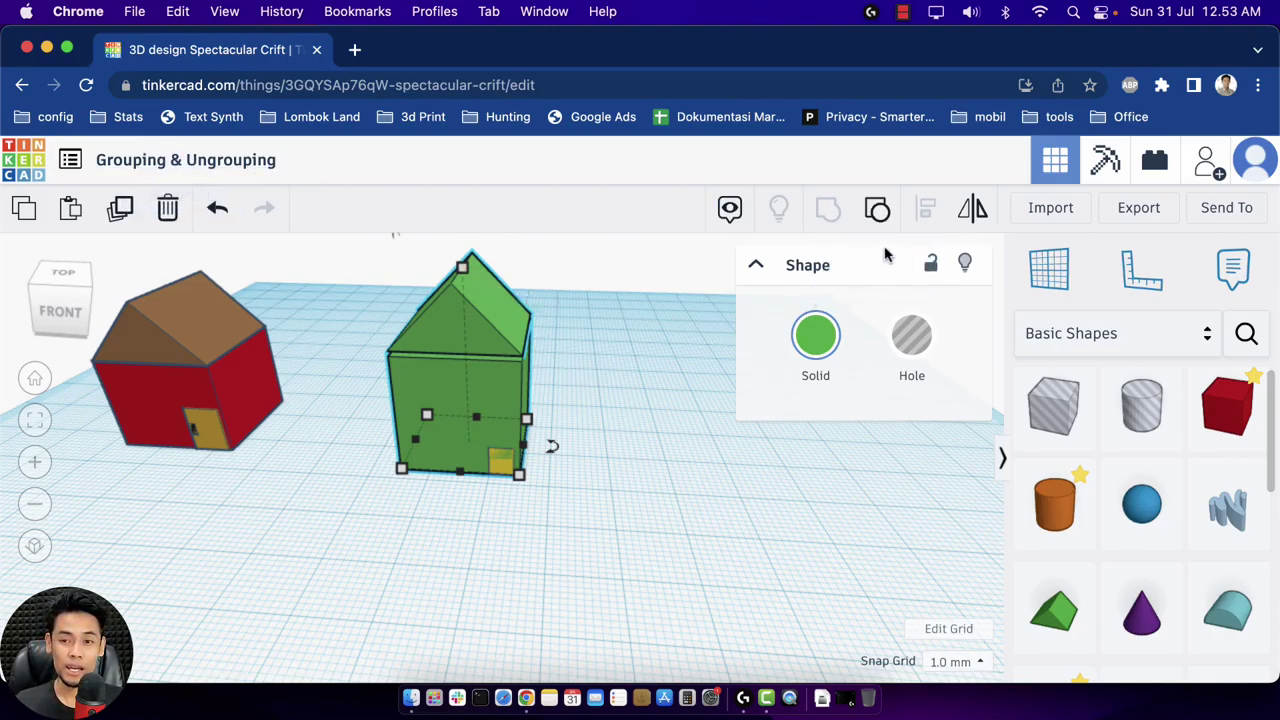
left_click(672, 369)
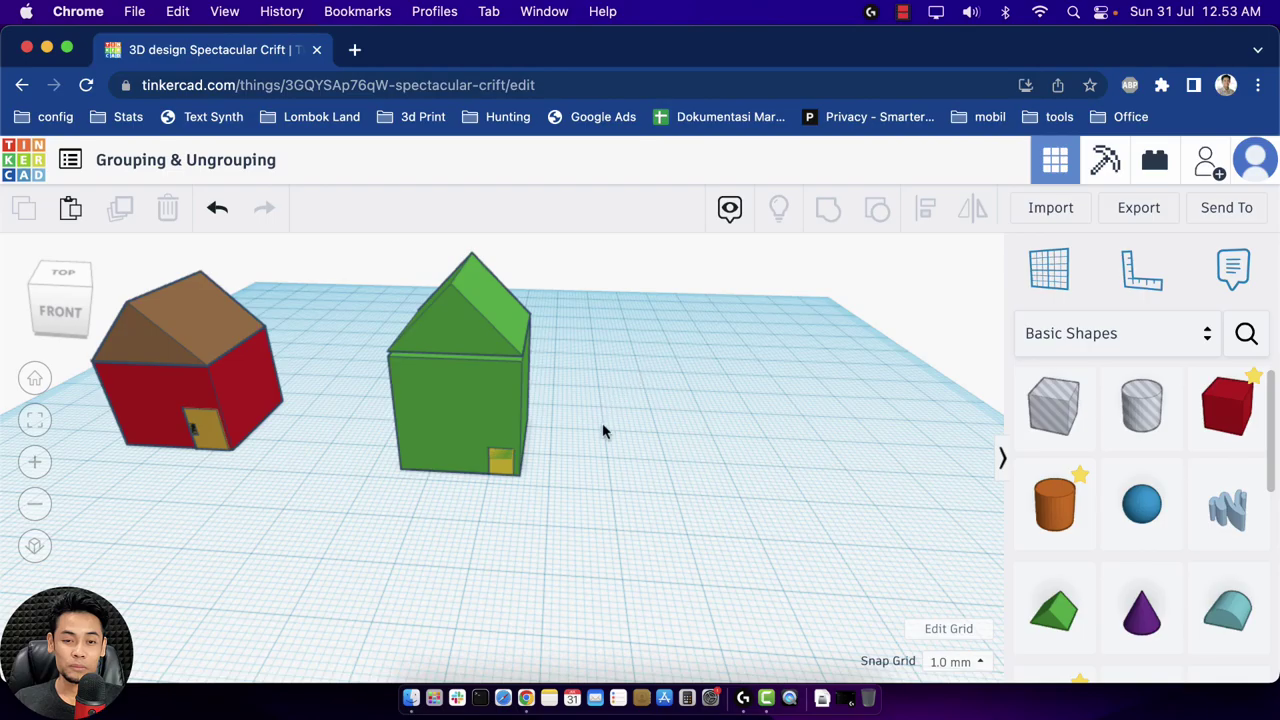
left_click_drag(503, 436, 371, 264)
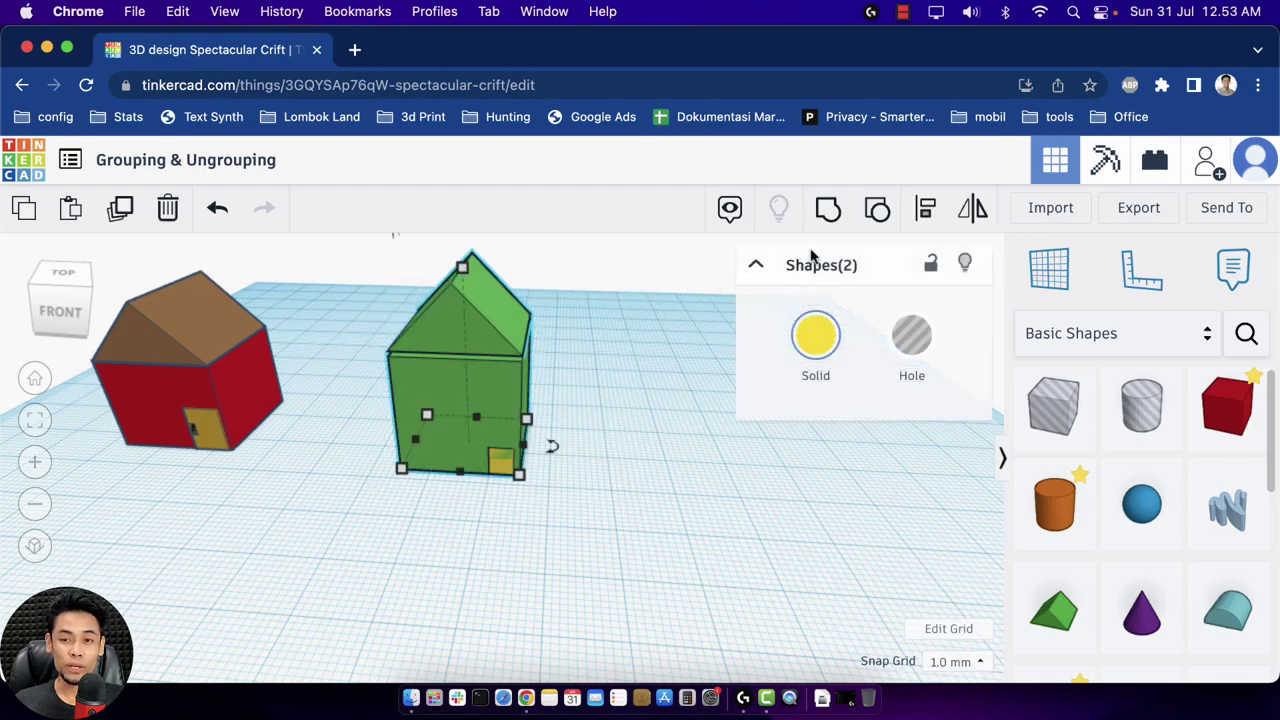
left_click(832, 218)
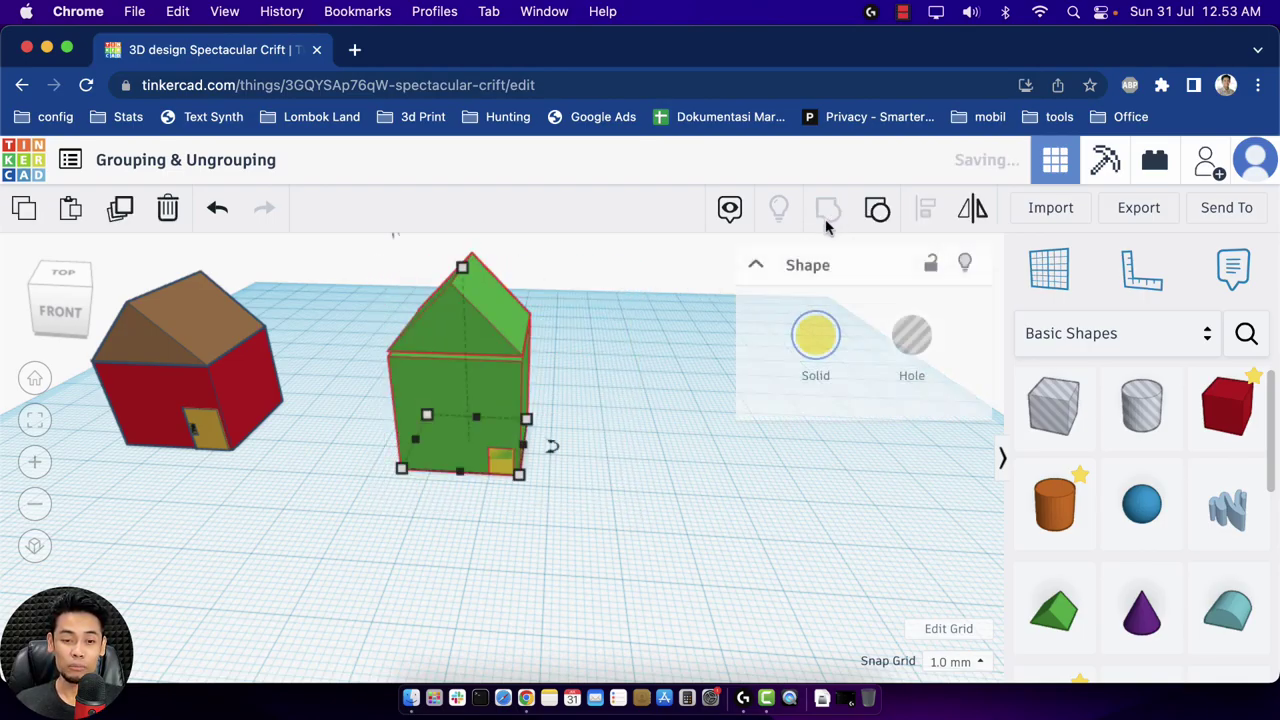
left_click(597, 458)
left_click_drag(580, 505, 408, 305)
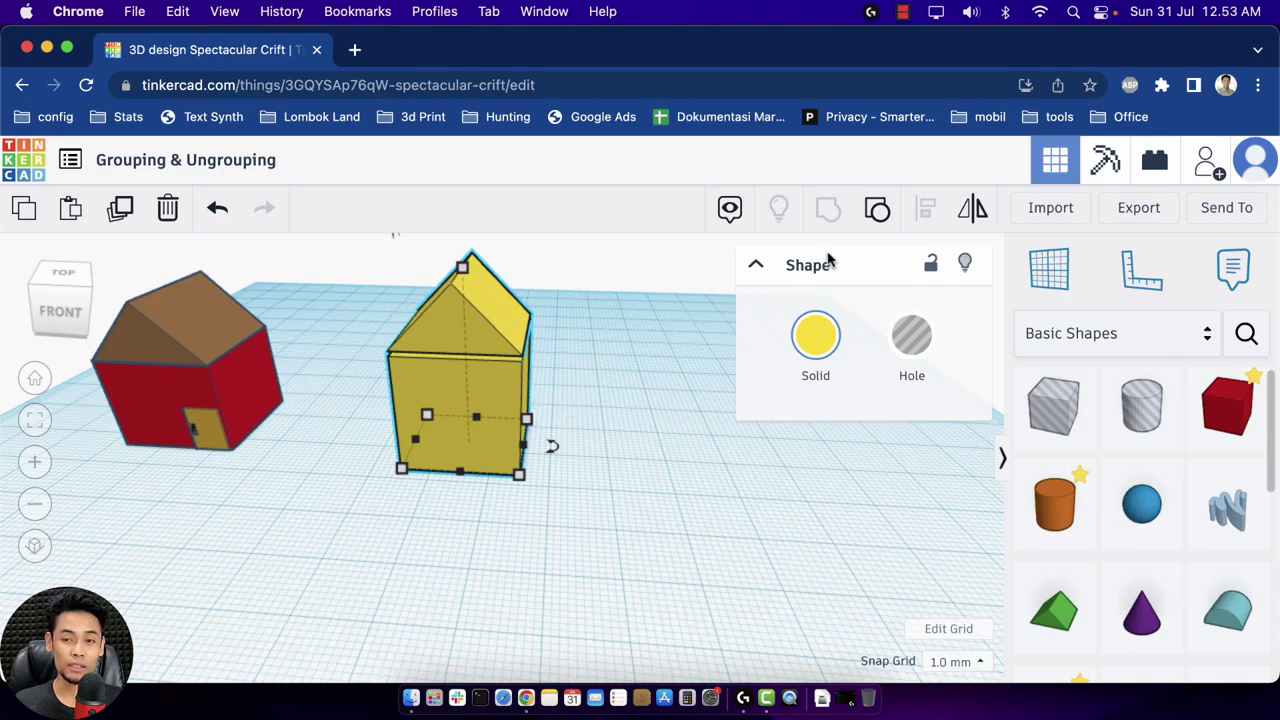
left_click(877, 208)
left_click(660, 405)
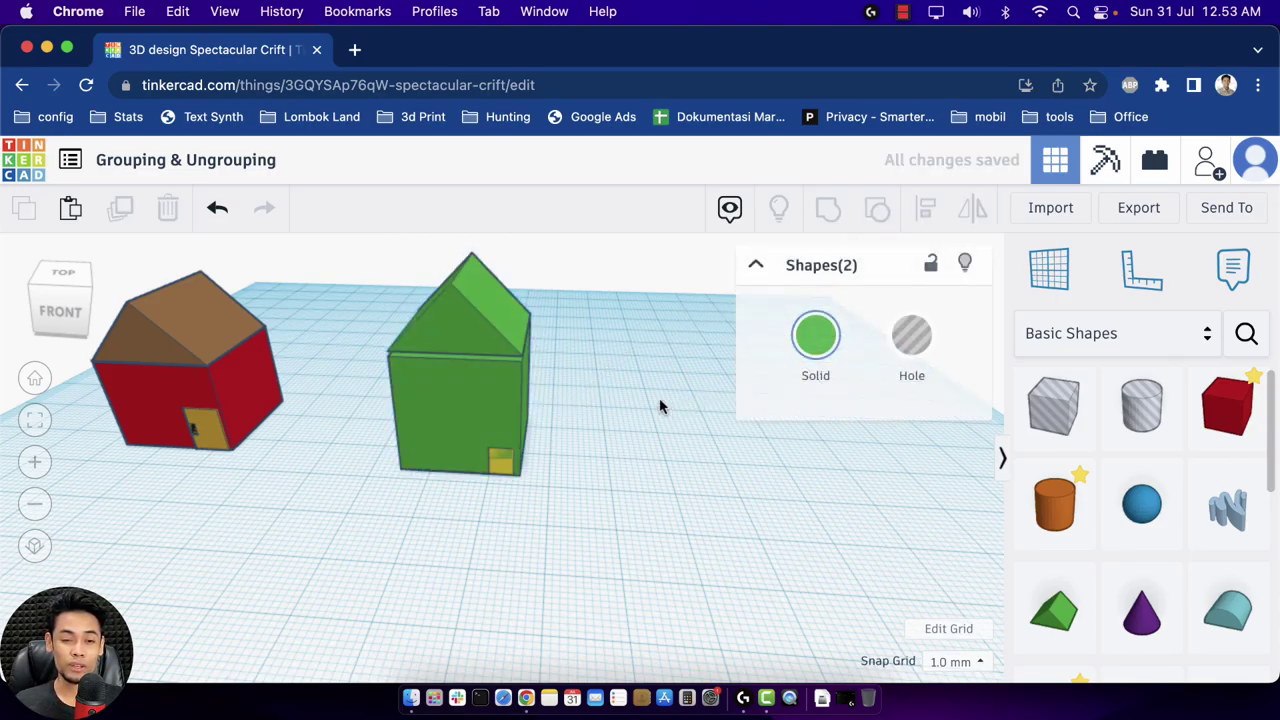
Move the green house group away from the yellow door so the door stands on its own.
left_click(490, 308)
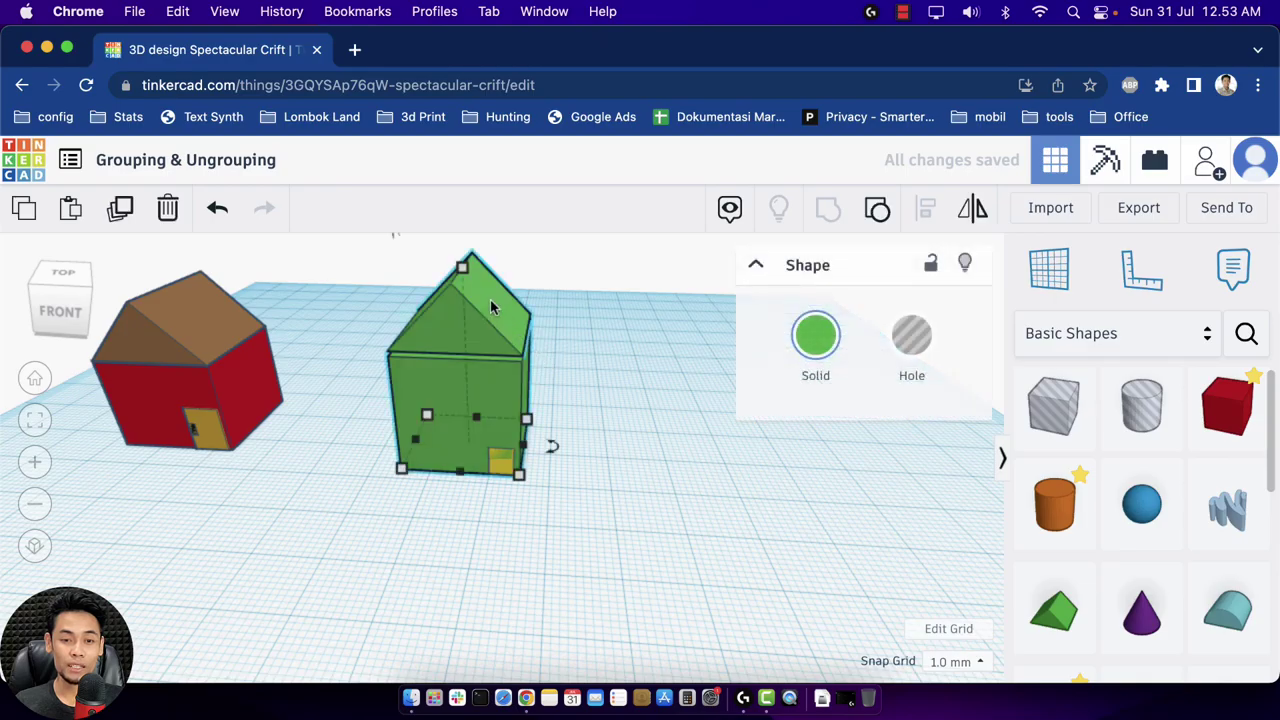
left_click_drag(484, 322, 456, 367)
left_click_drag(420, 265, 433, 302)
left_click(503, 354)
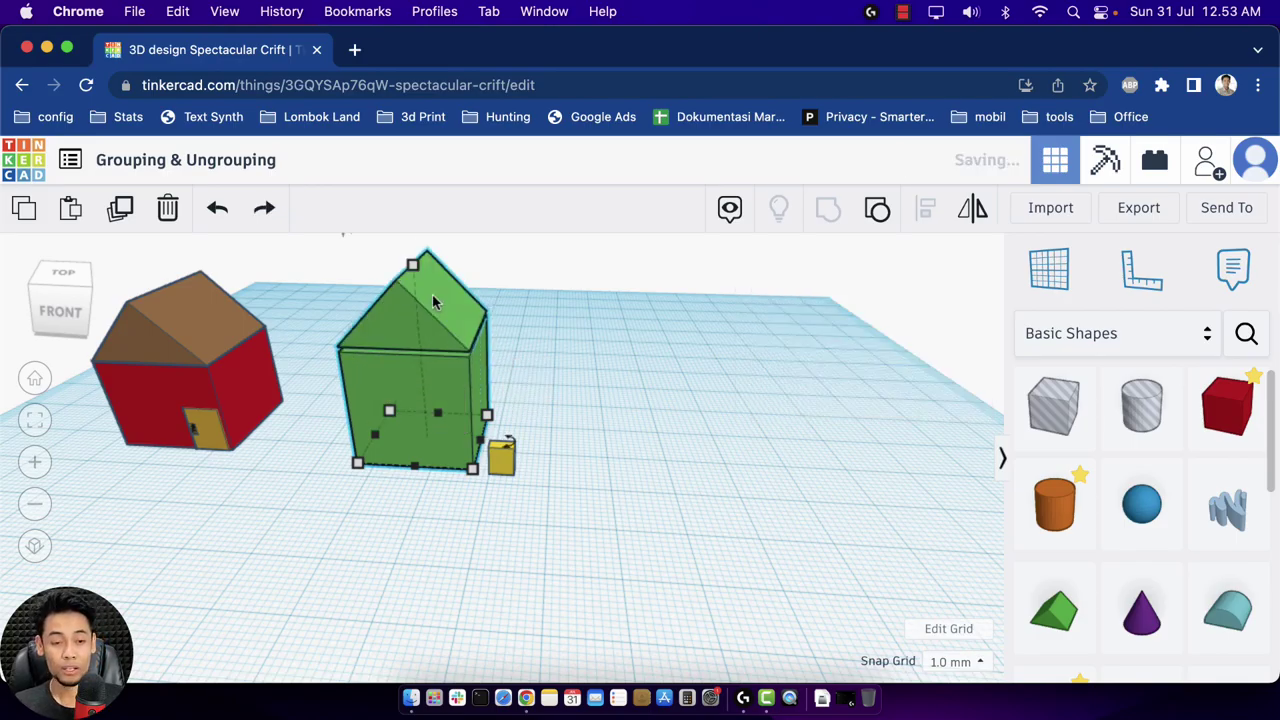
Ungroup the green house into its separate roof and box.
left_click(444, 355)
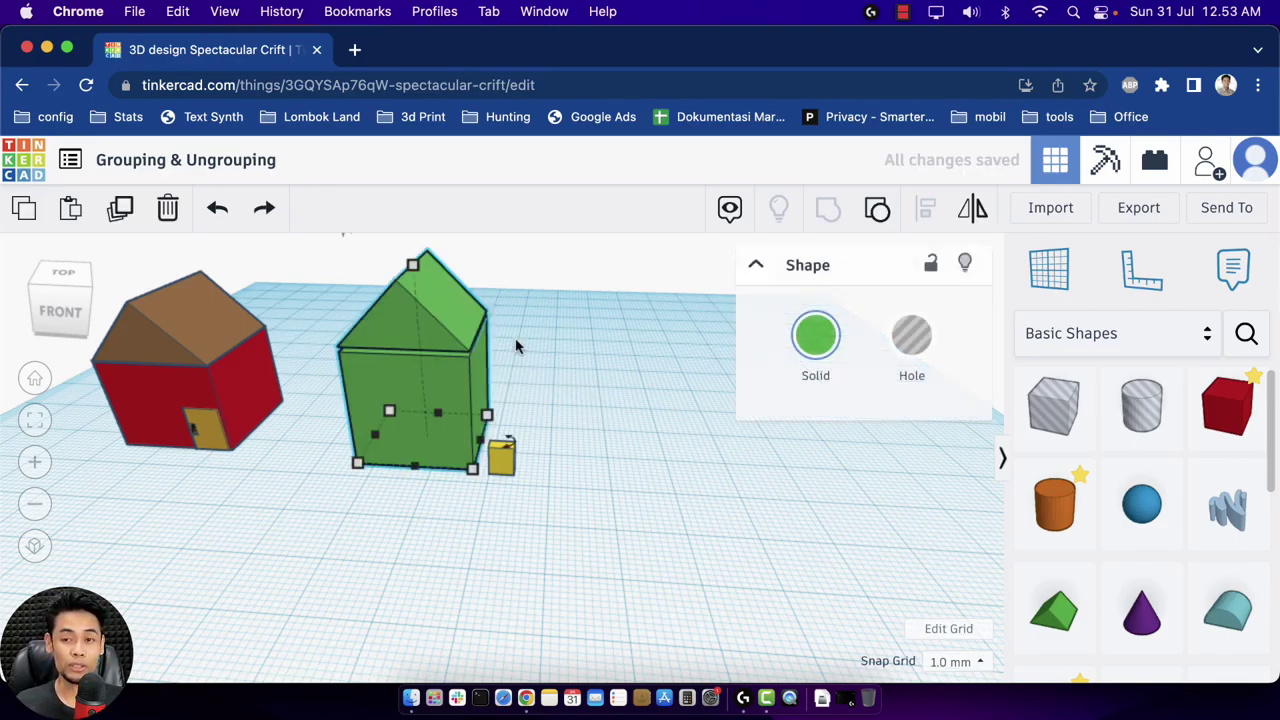
left_click(877, 224)
left_click(577, 349)
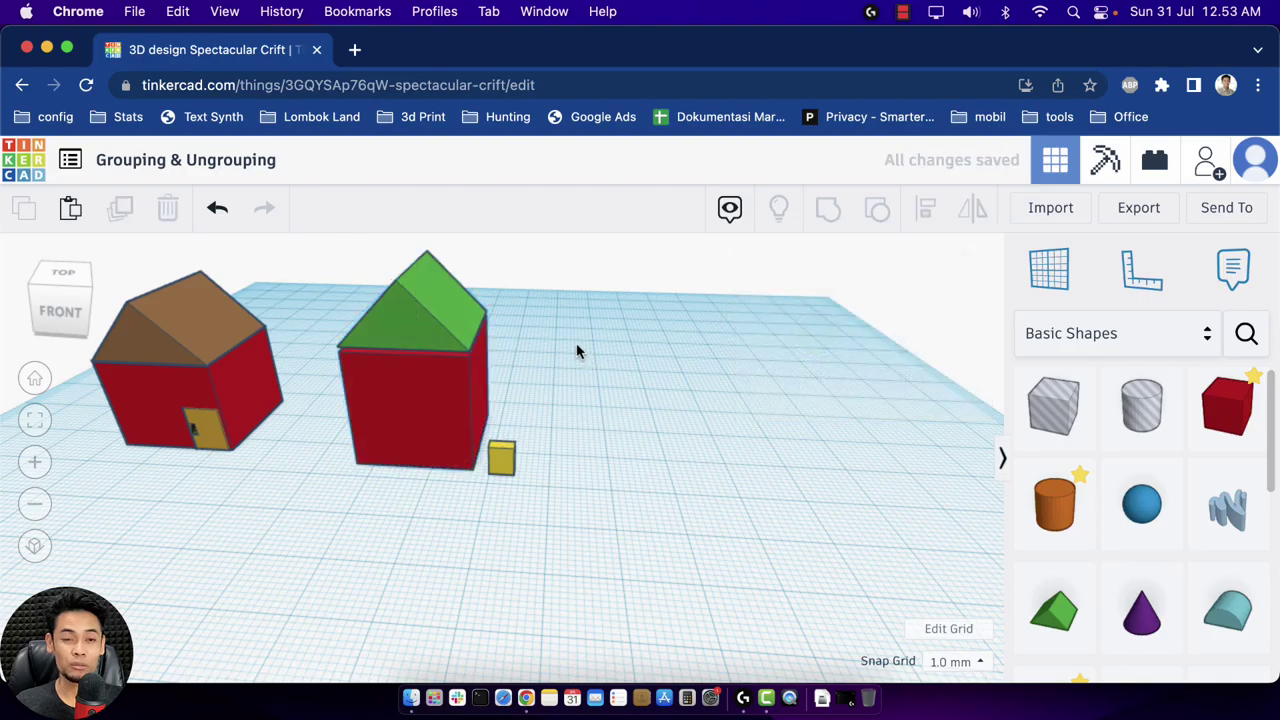
Stretch the green roof's height to 14 mm and lower it onto the red box.
scroll(457, 351, "down", 2)
left_click(430, 357)
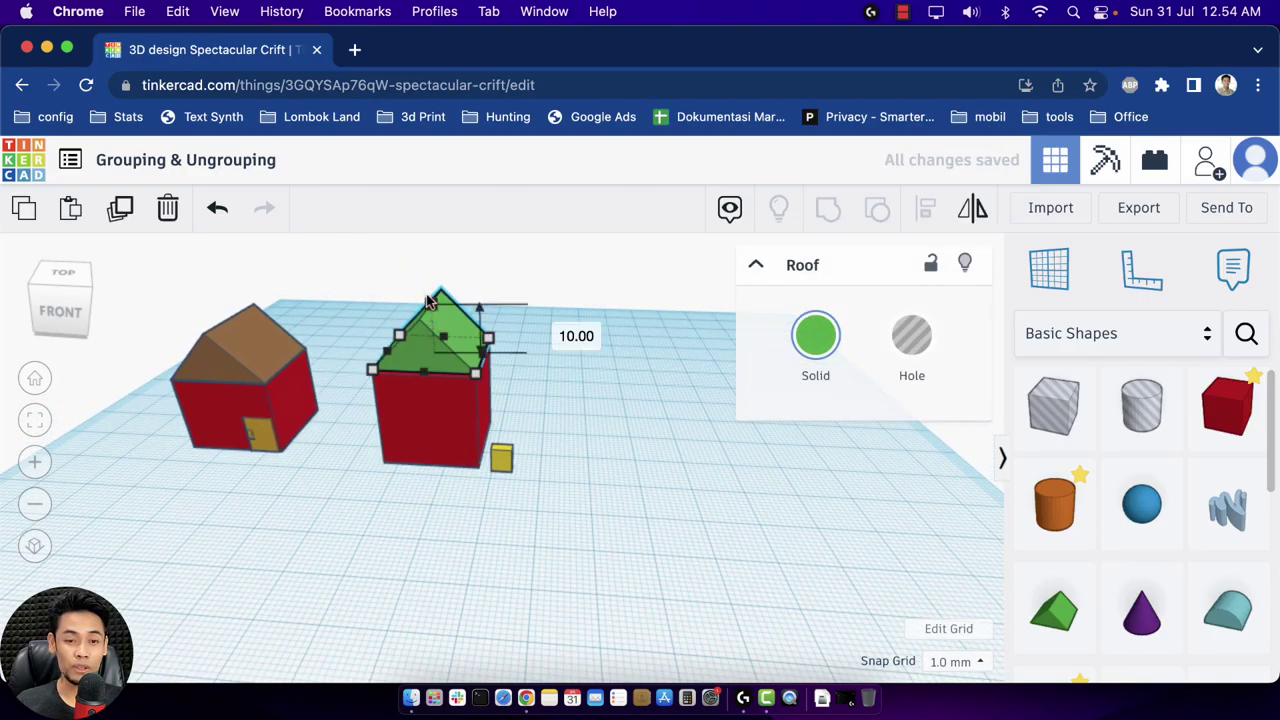
left_click_drag(428, 307, 436, 290)
right_click_drag(434, 276, 437, 281)
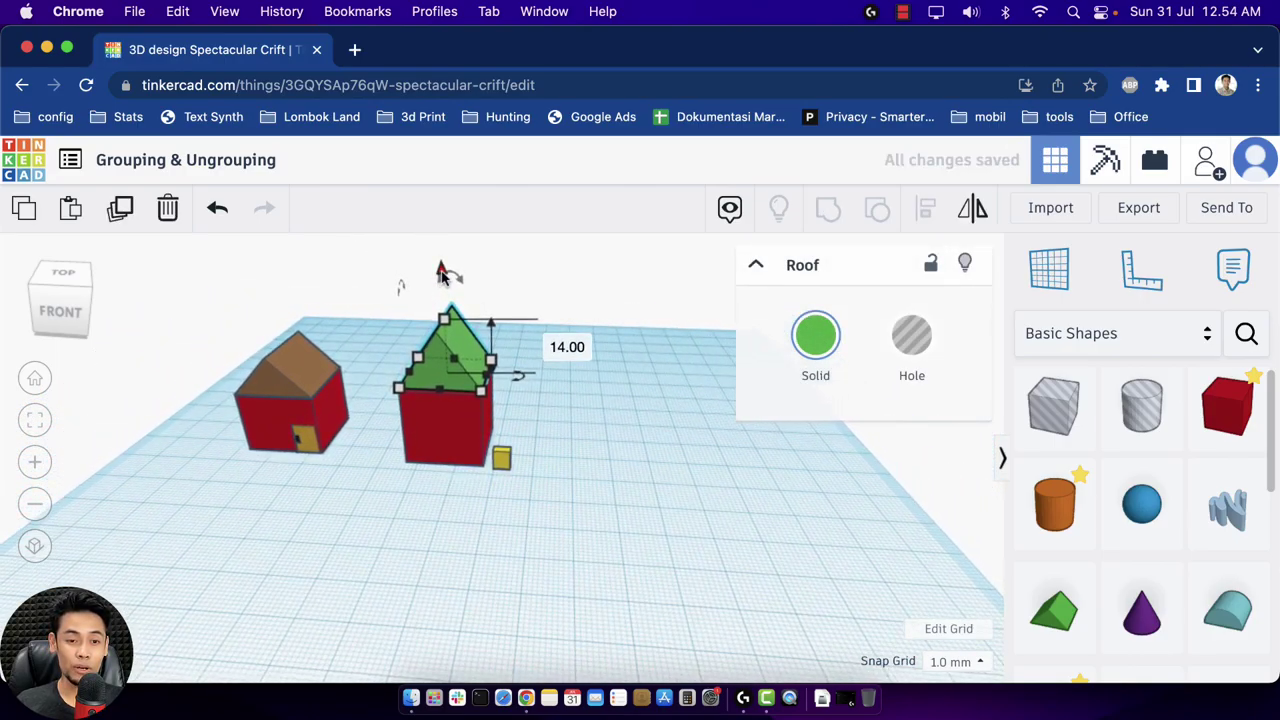
left_click_drag(437, 281, 443, 277)
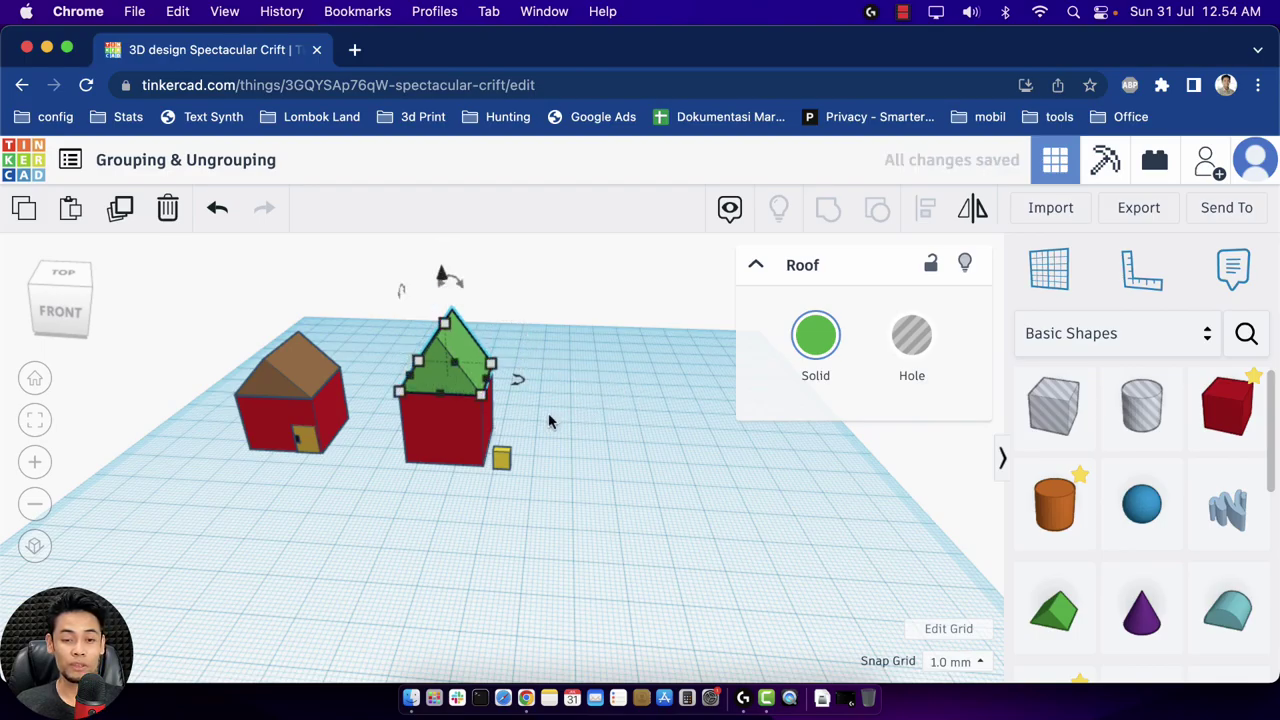
Group the taller green roof with the red box, leaving the yellow door out.
scroll(343, 446, "up", 3)
left_click(333, 460)
left_click_drag(397, 514, 351, 302)
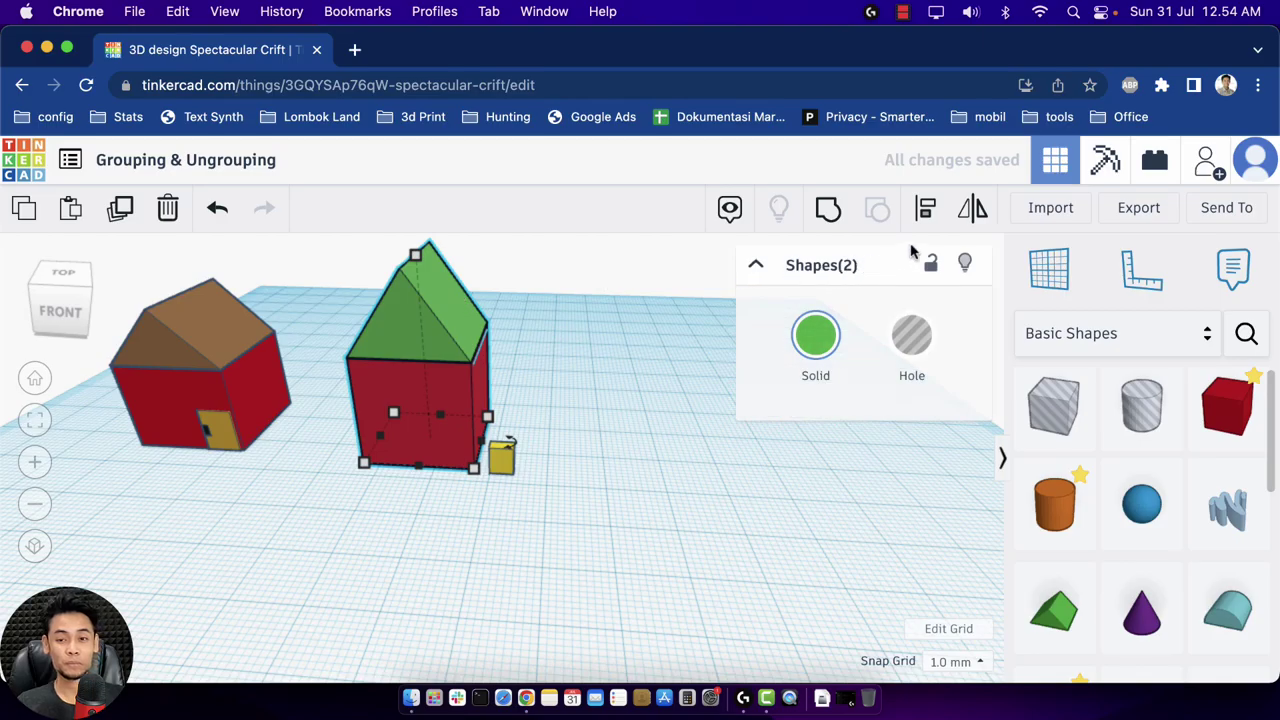
left_click(836, 214)
left_click(610, 410)
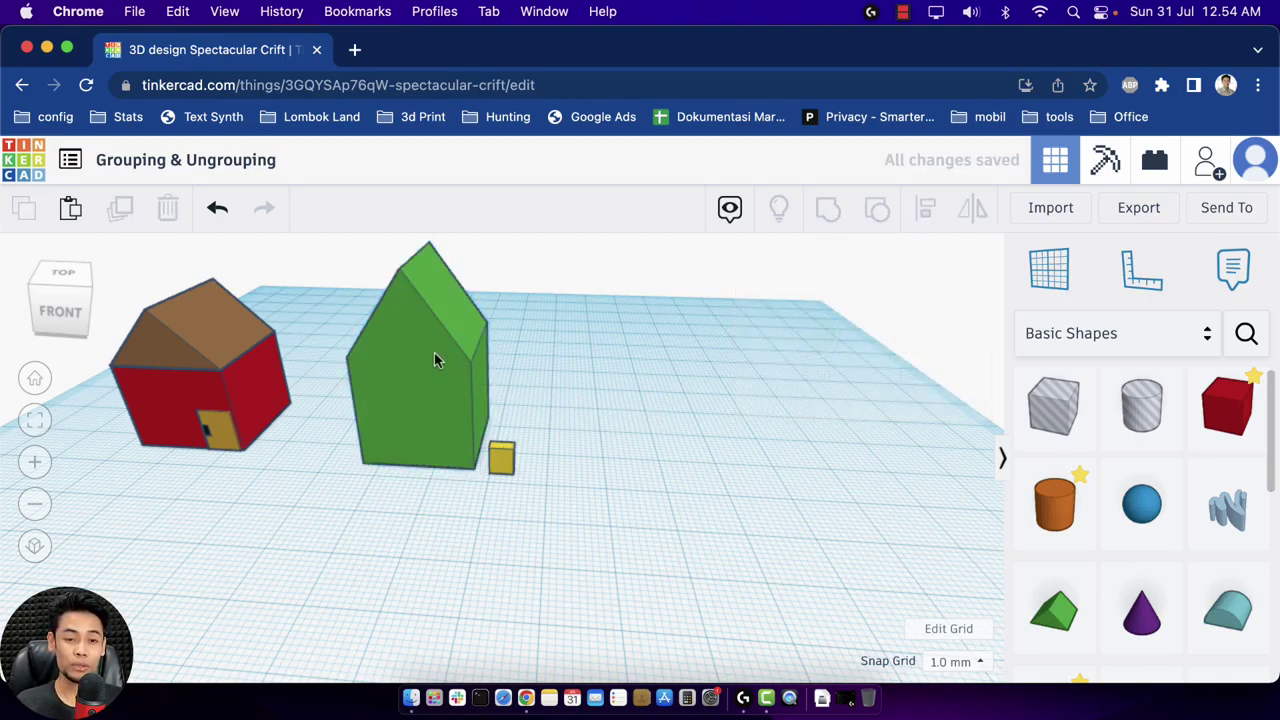
Place the yellow door on the front wall of the regrouped green house, near its corner.
left_click(37, 428)
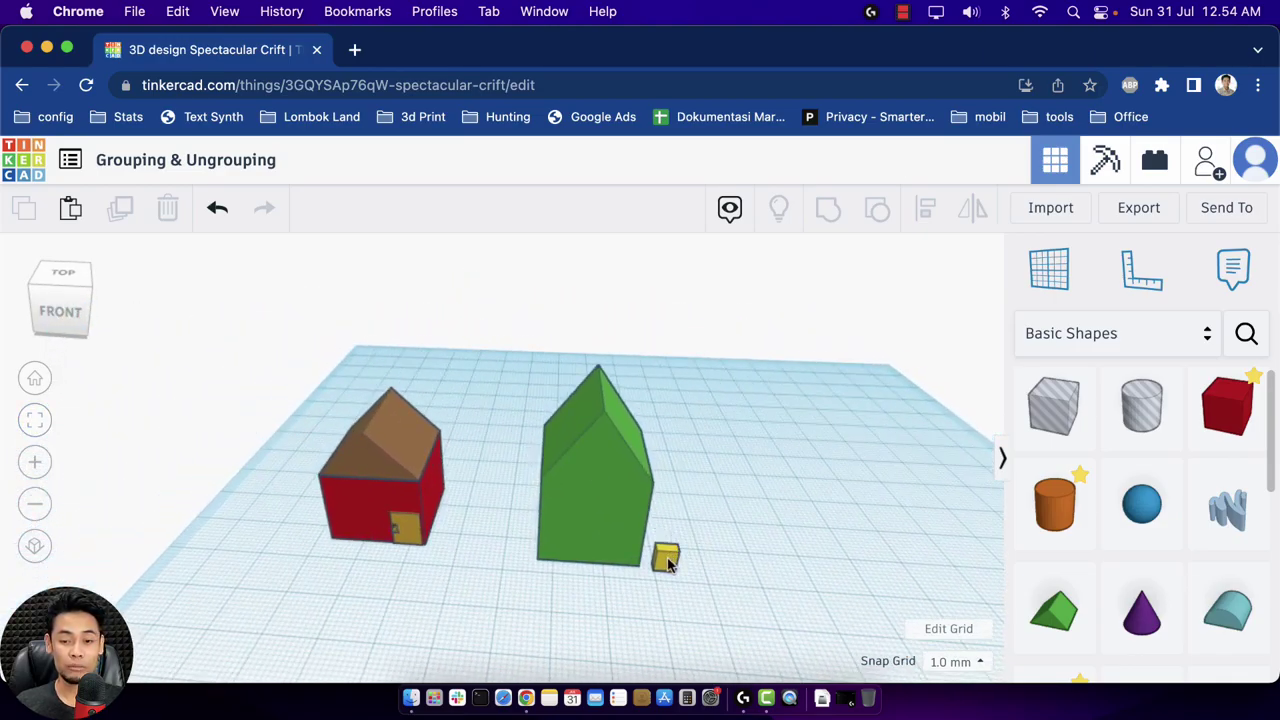
left_click(642, 561)
left_click_drag(641, 563, 624, 558)
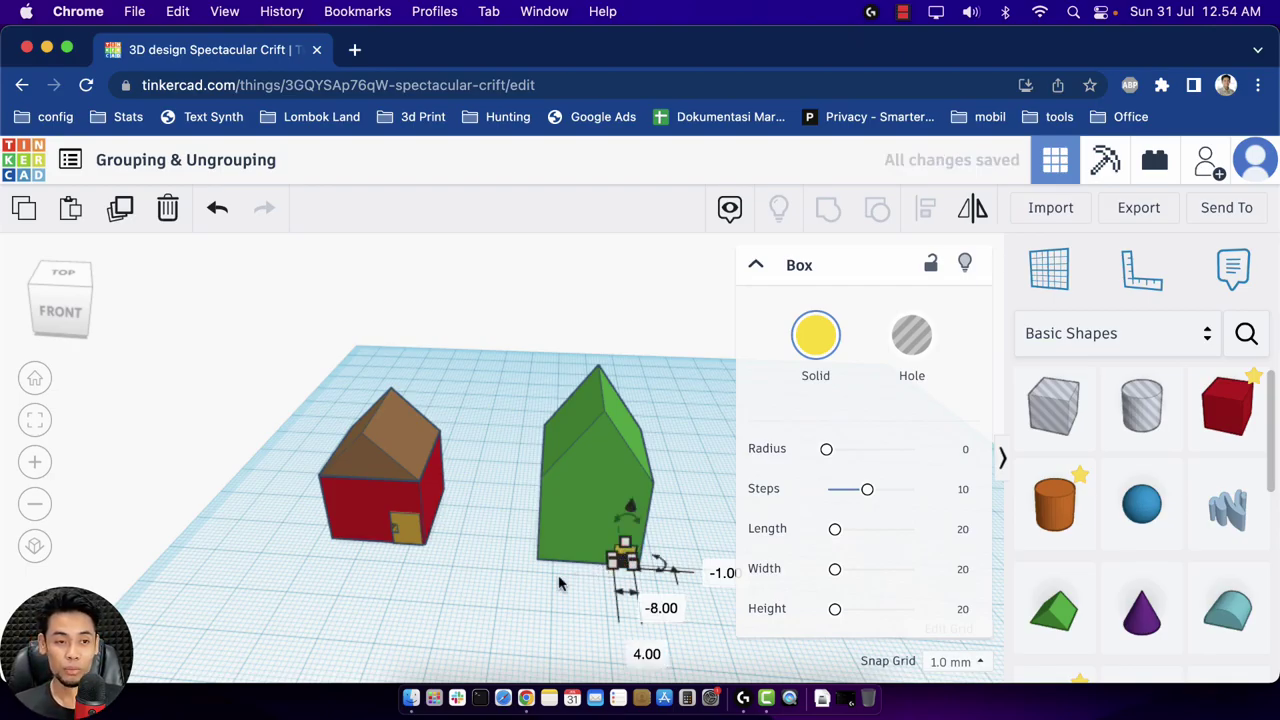
left_click(463, 602)
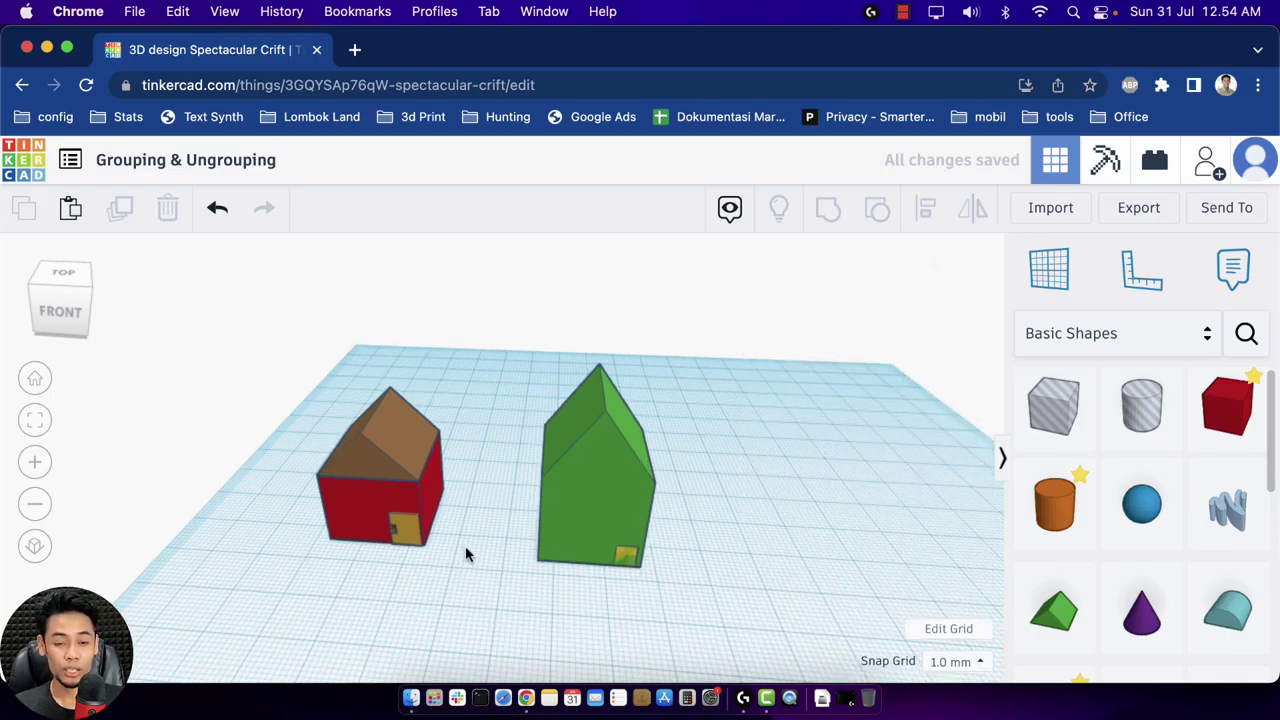
scroll(465, 553, "up", 2)
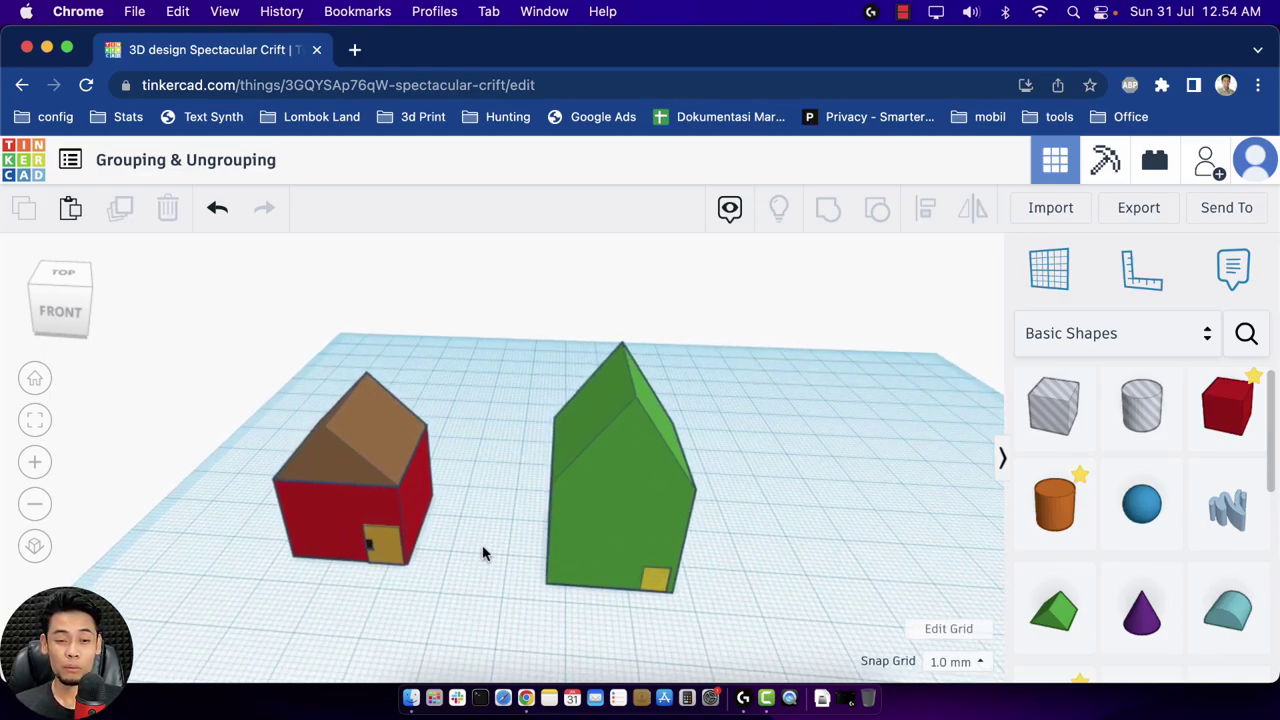
left_click(27, 428)
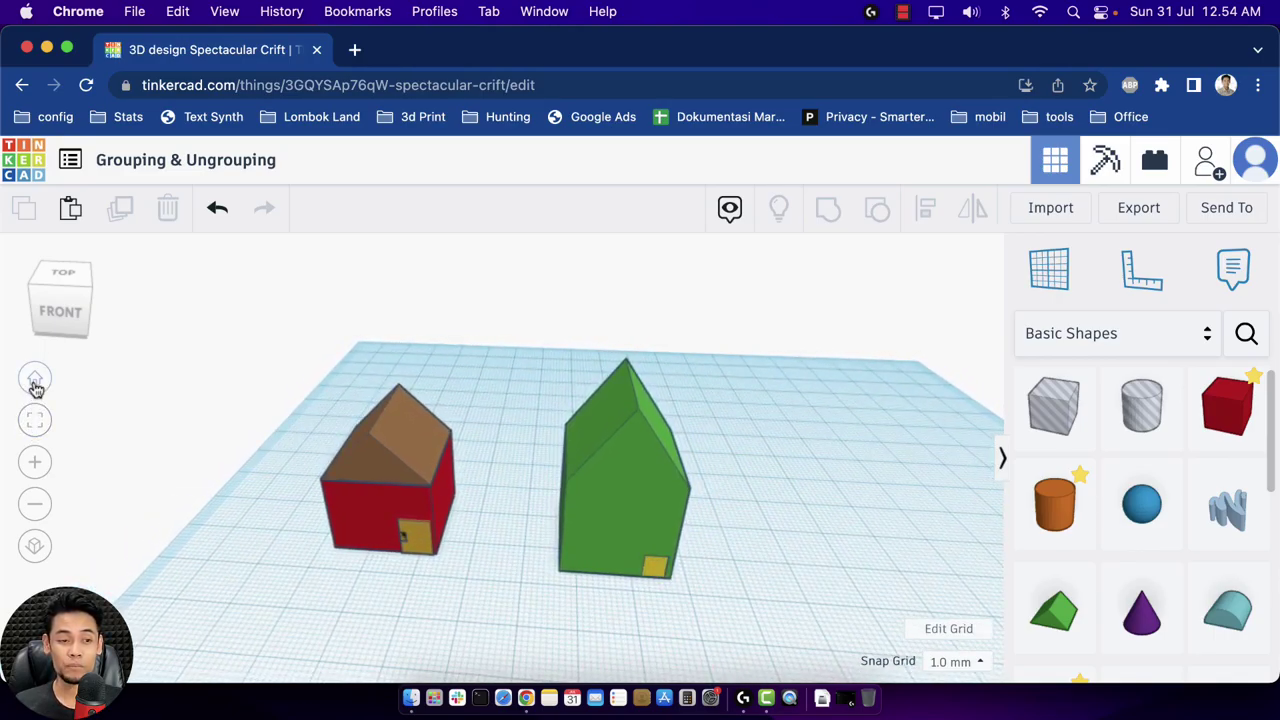
left_click(35, 381)
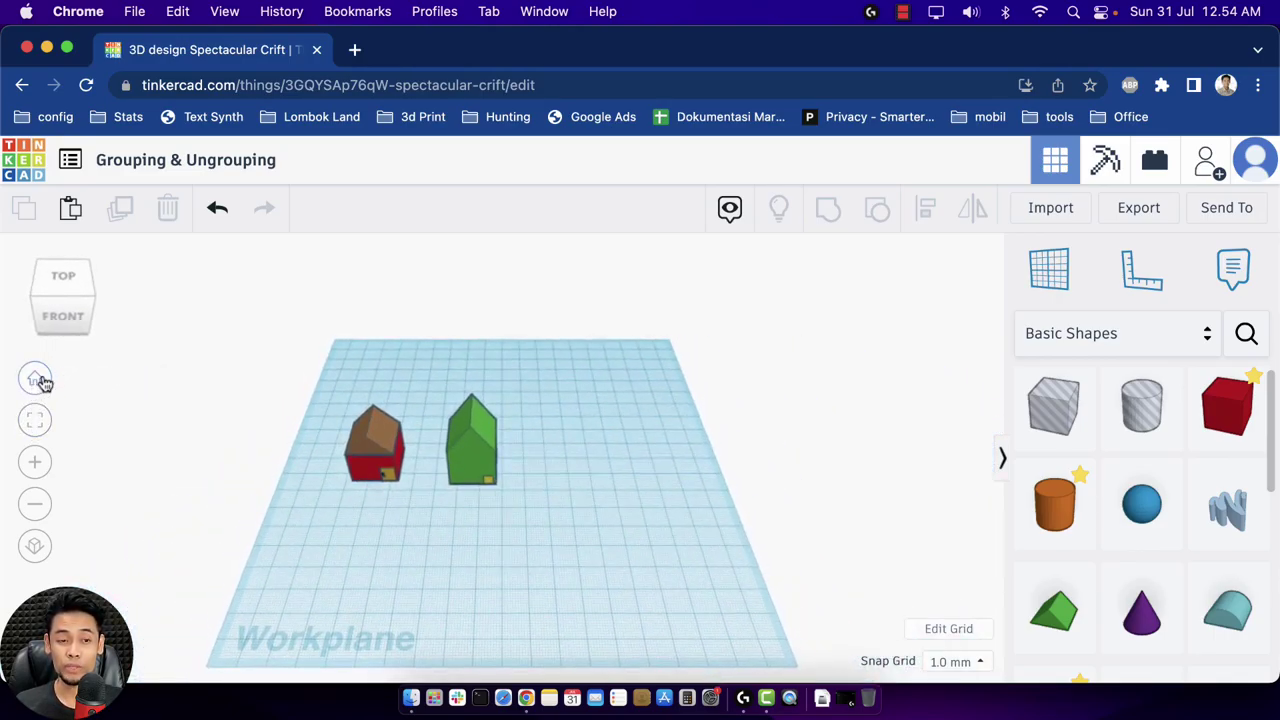
Frame the grouped green house and examine it from the front, next to the brown-roofed house.
left_click(485, 462)
left_click(86, 318)
left_click(88, 308)
key("f")
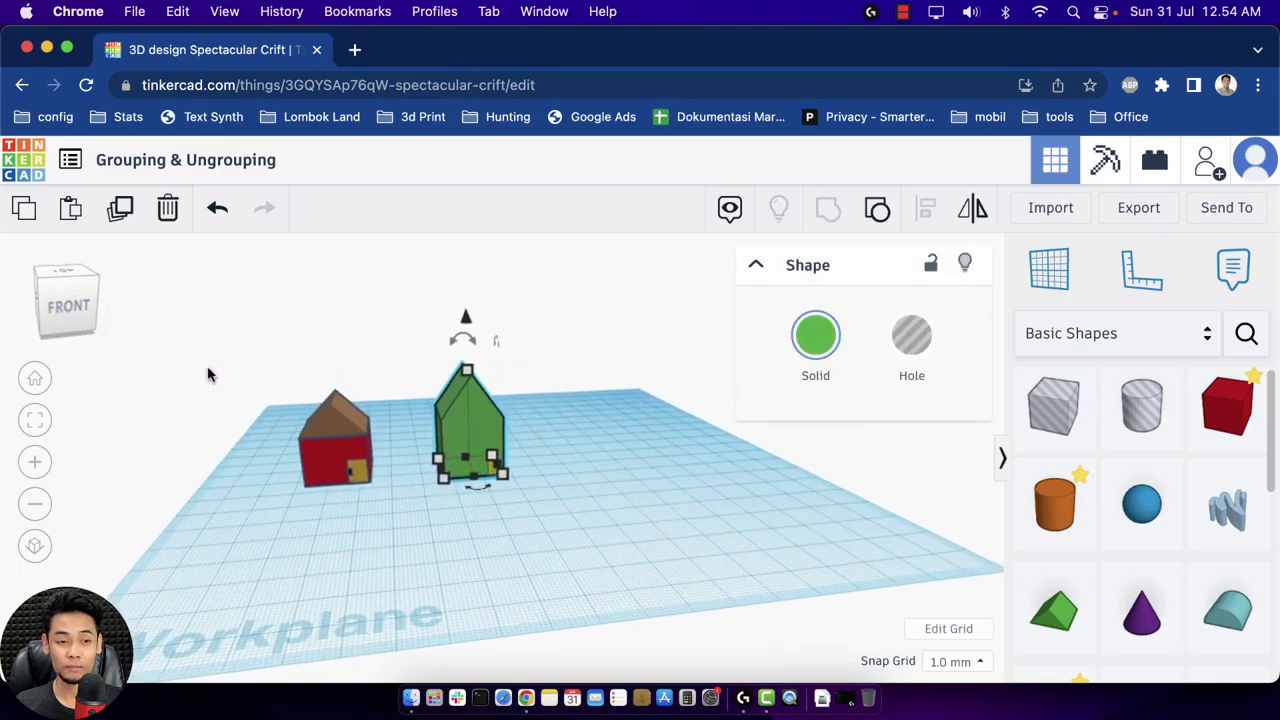
left_click(34, 419)
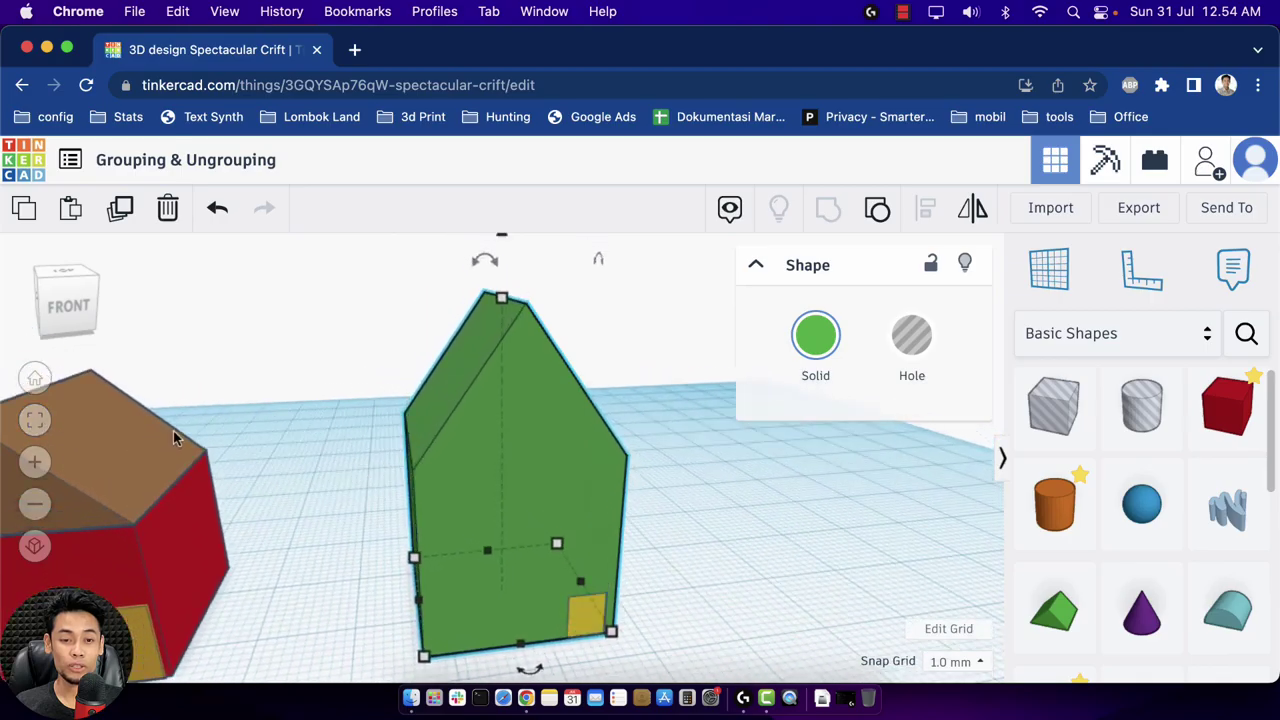
left_click(56, 305)
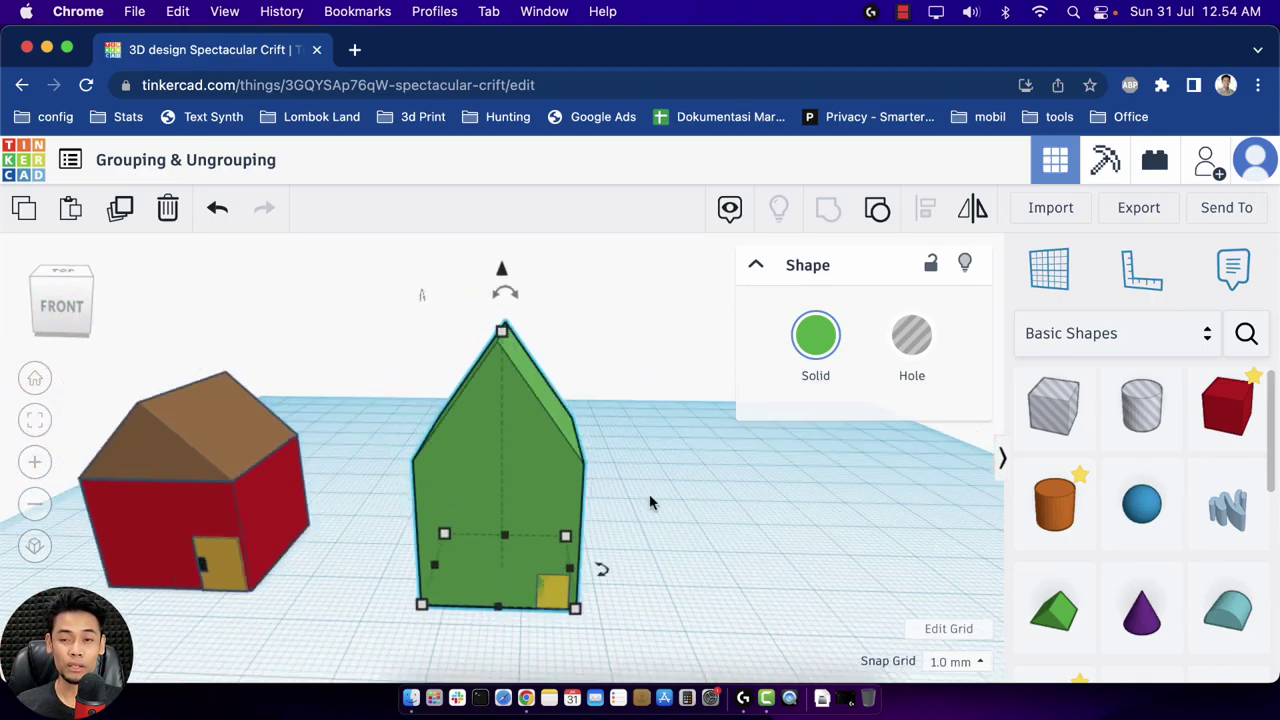
left_click(681, 508)
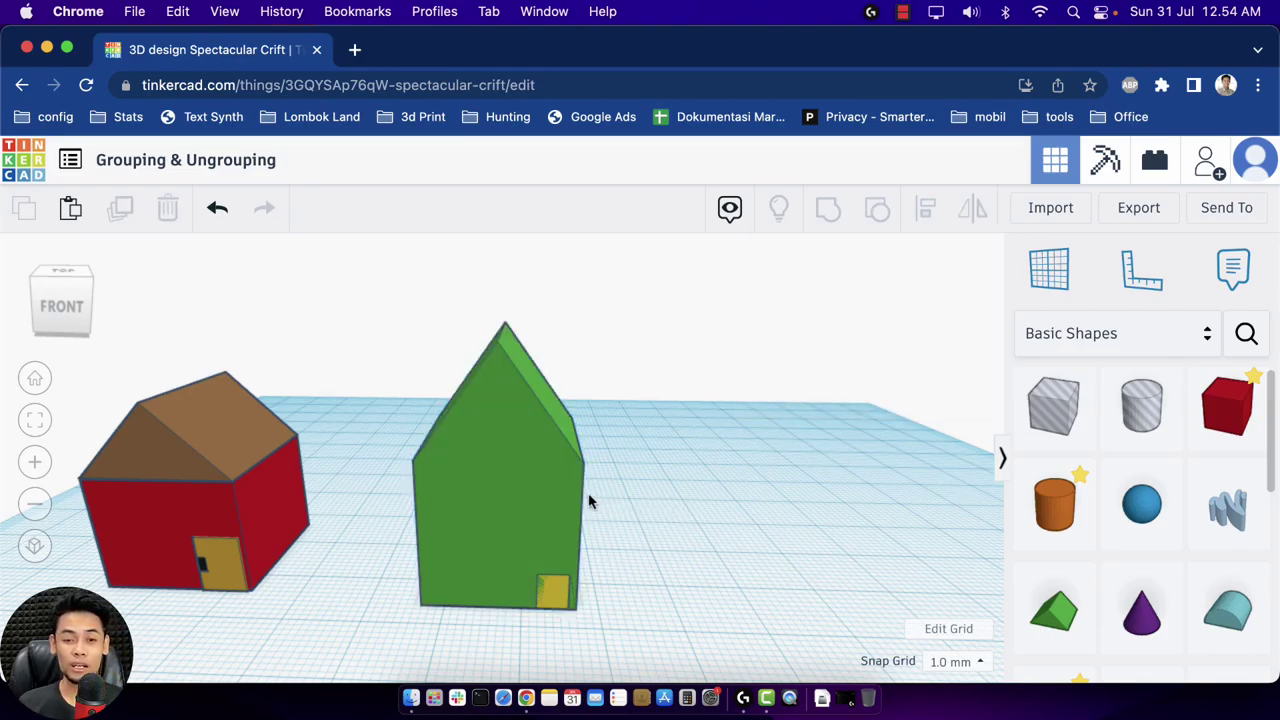
Try to stretch the whole grouped green house to a height of 39 mm, and undo the stretch.
left_click(542, 452)
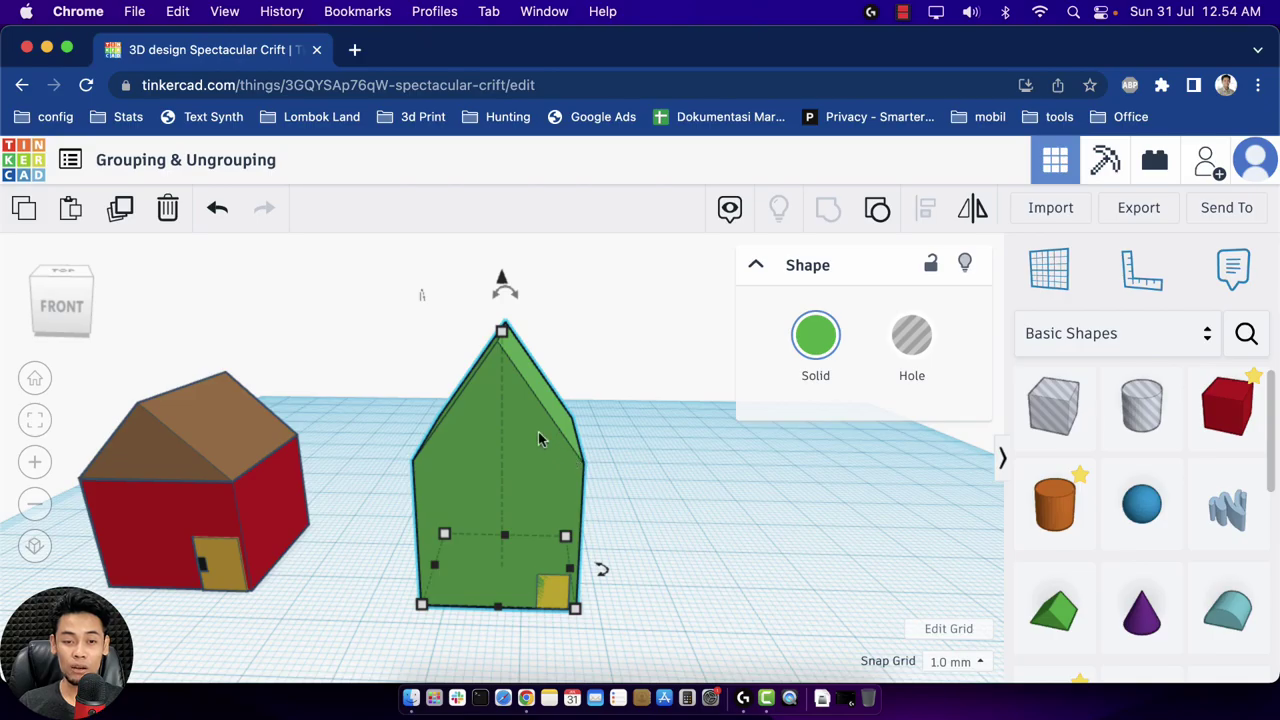
left_click_drag(502, 336, 522, 294)
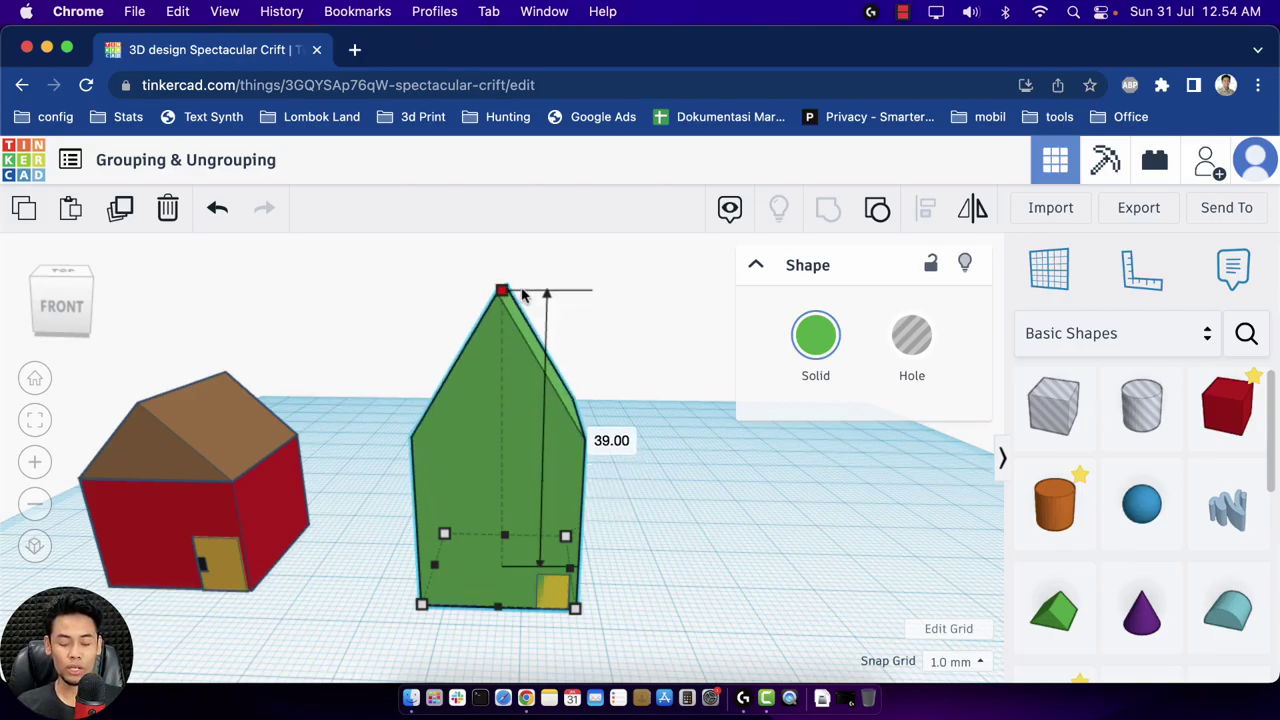
key("super+z")
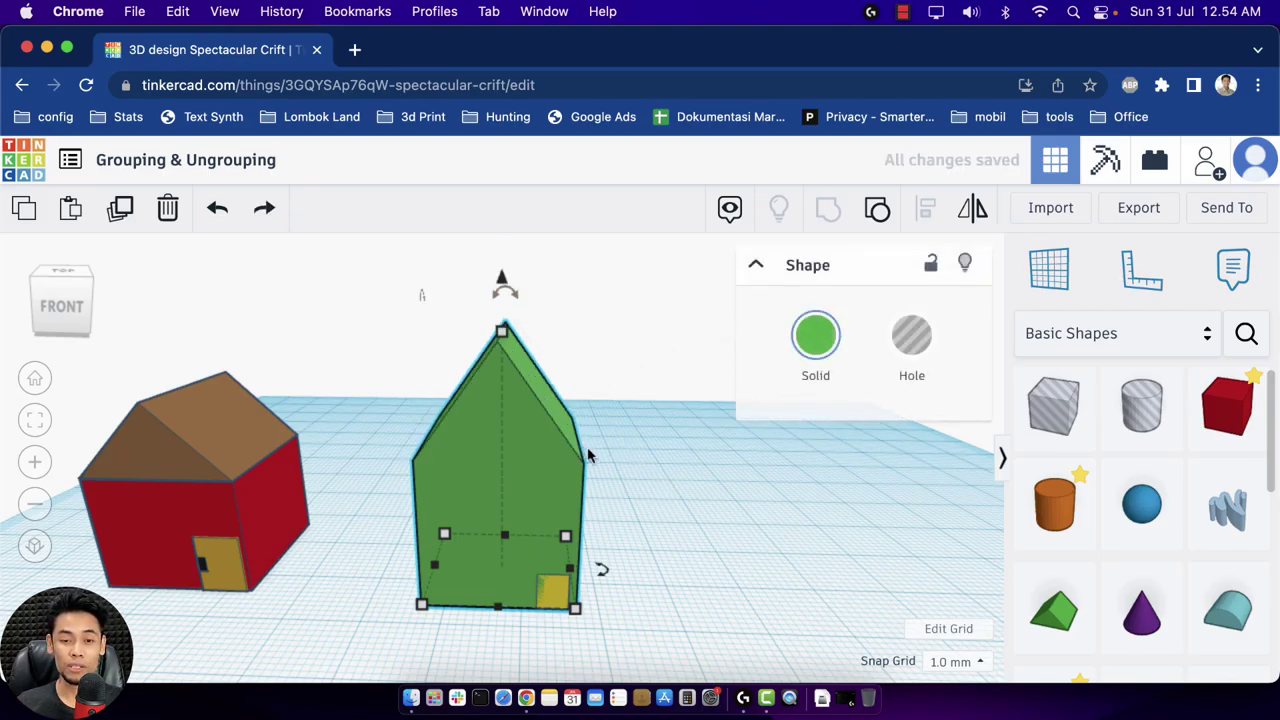
Ungroup the green house and stretch only its green roof slightly taller, keeping its base on the red box.
left_click(876, 214)
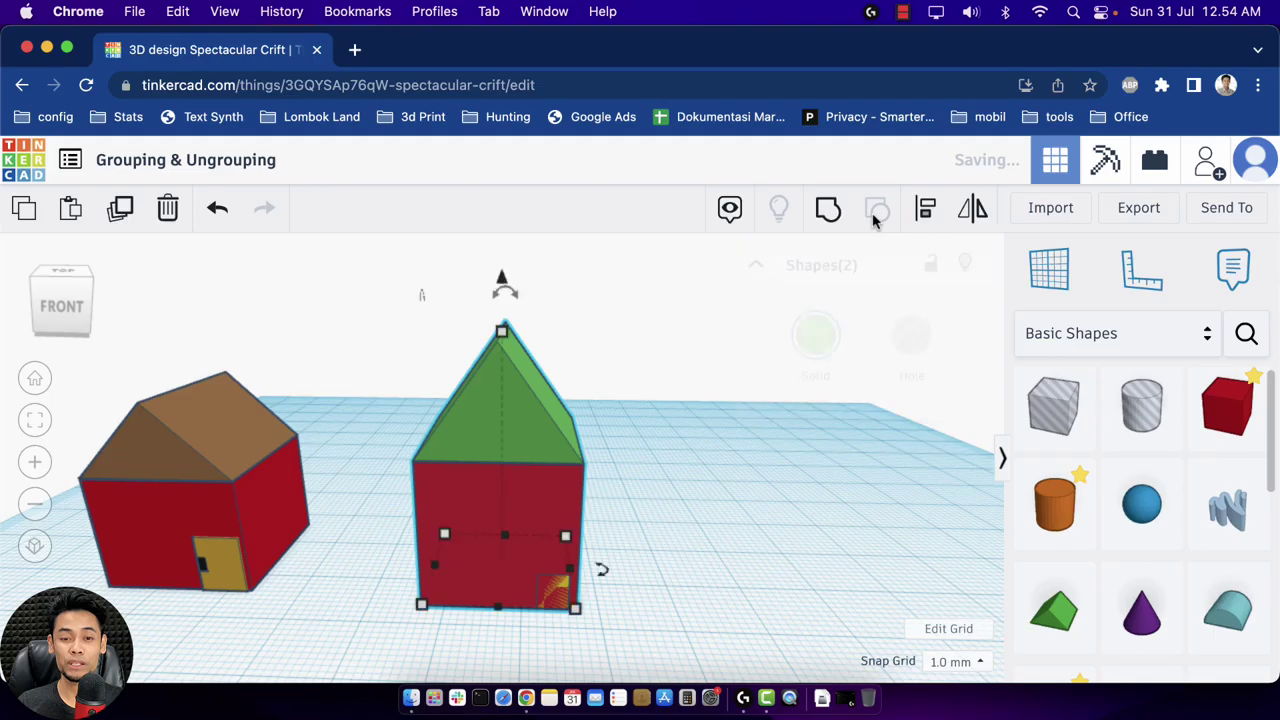
left_click(740, 543)
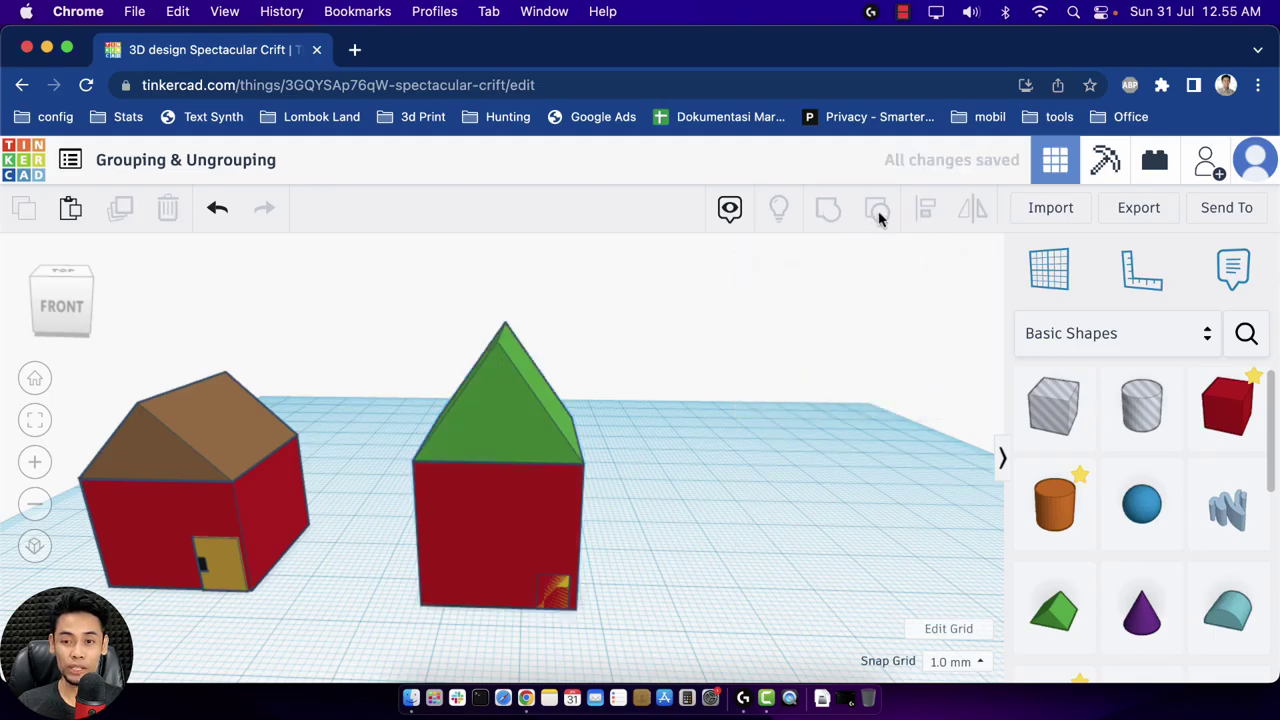
left_click(524, 412)
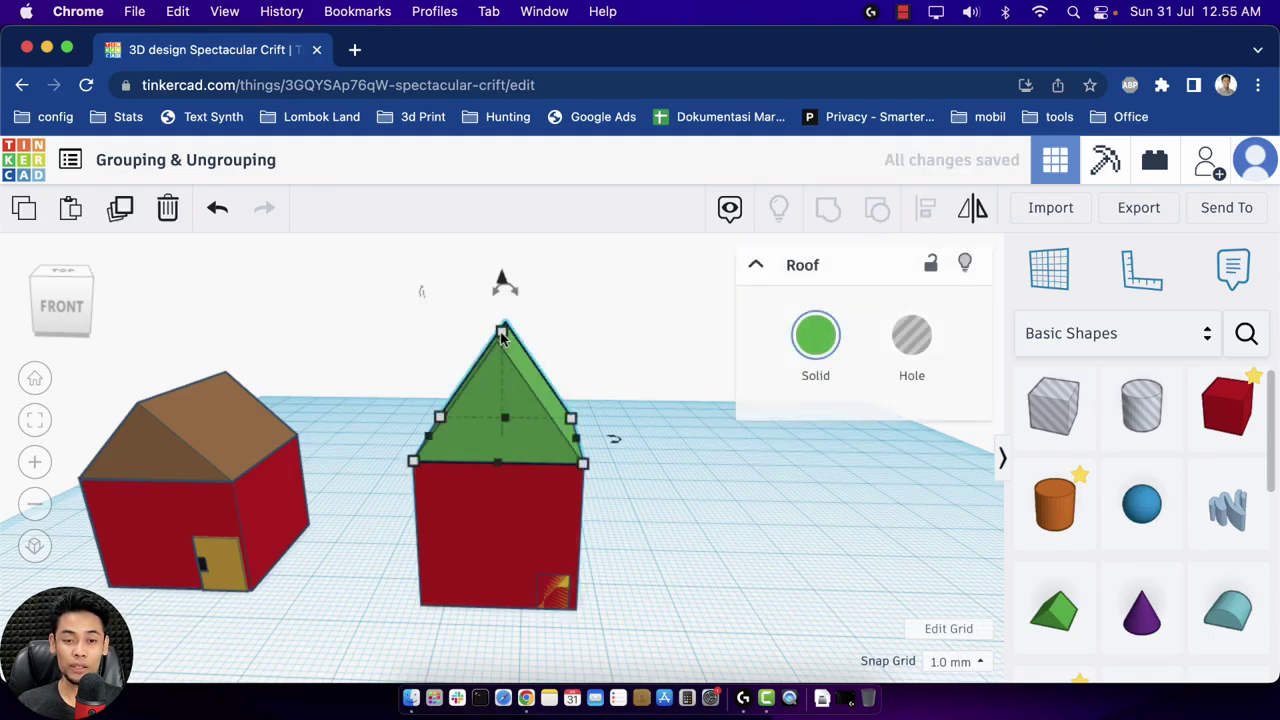
mouse_move(502, 335)
left_mouse_down()
mouse_move(500, 415)
mouse_move(512, 272)
mouse_move(506, 317)
left_mouse_up()
left_click(633, 453)
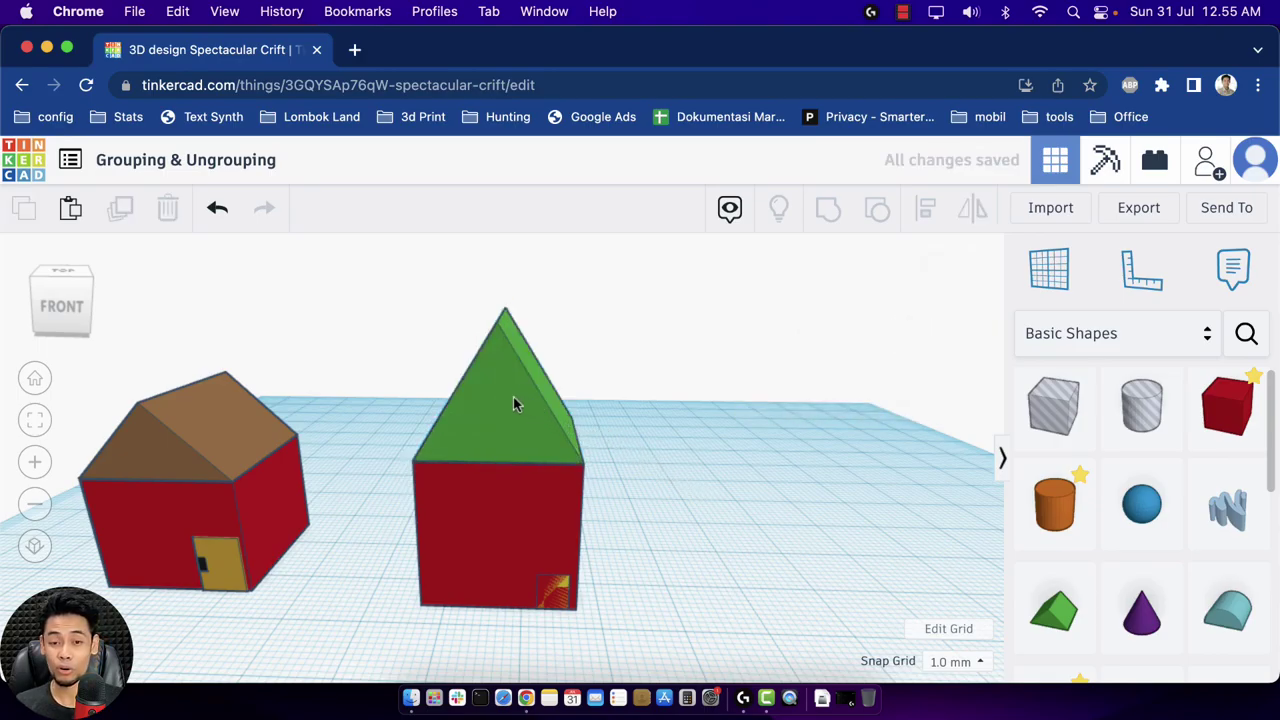
Group the heightened green roof with the red box again, leaving the yellow door out.
left_click_drag(670, 525, 473, 348)
left_click(827, 207)
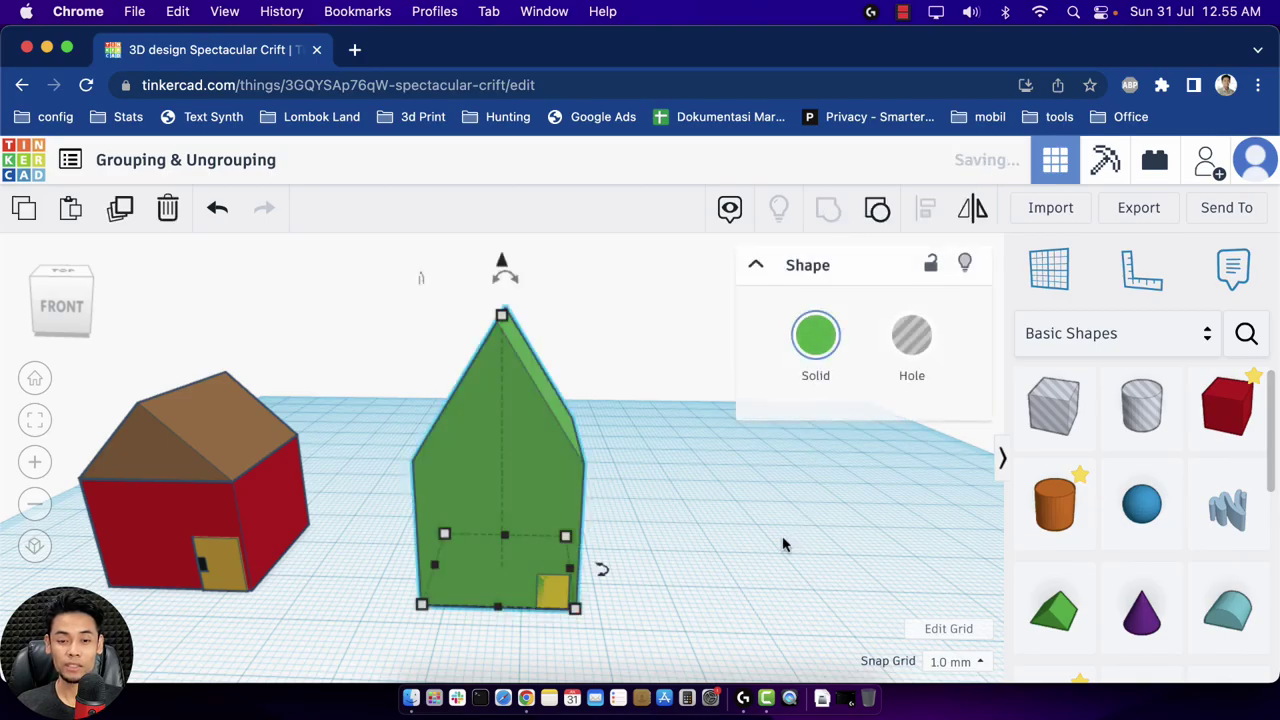
left_click(766, 541)
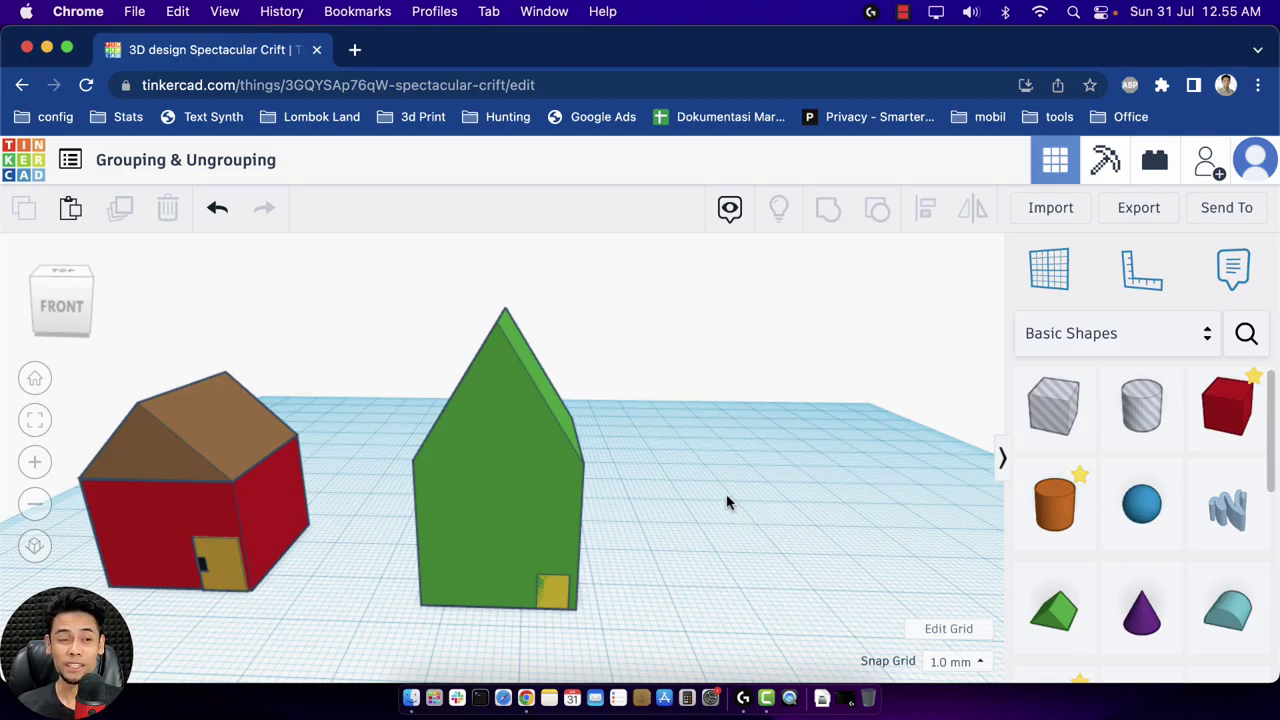
scroll(728, 502, "down", 3)
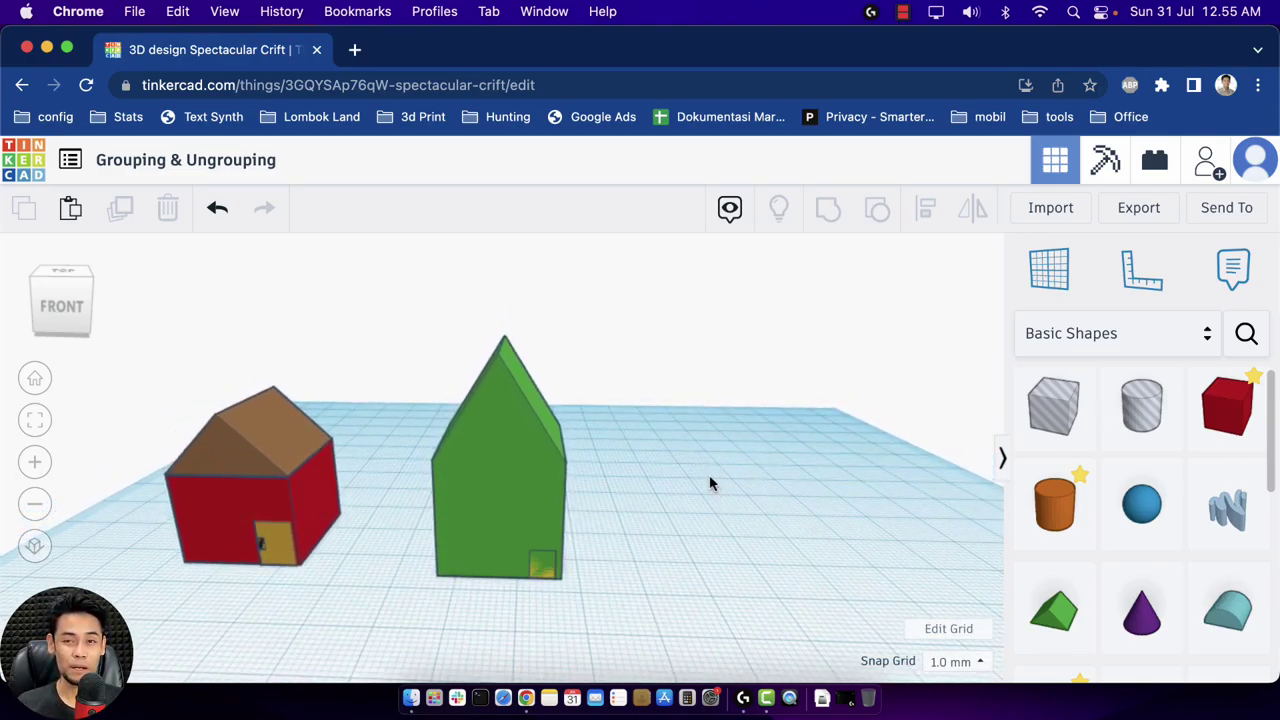